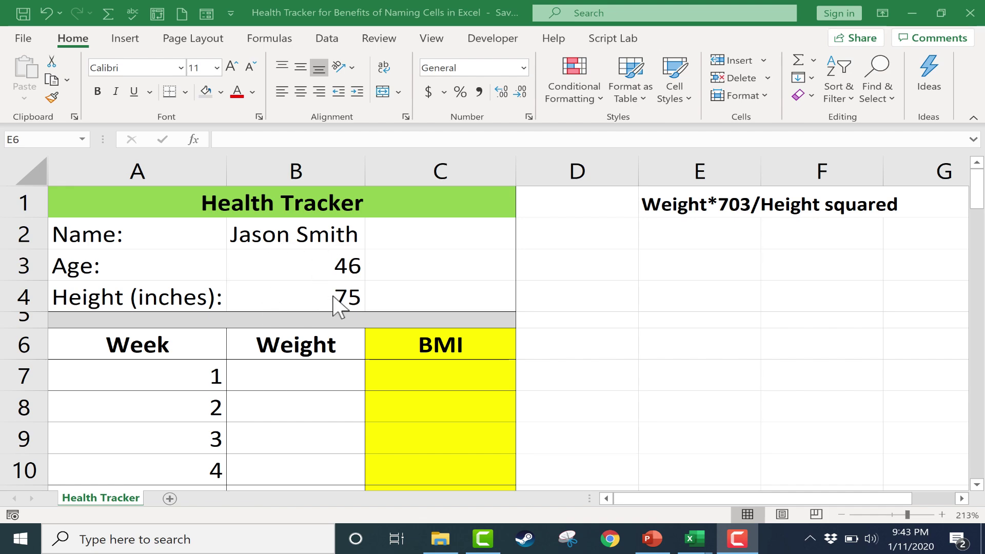
# Check the E1 note (Weight*703/Height squared) and select C7 for week 1's BMI formula
pyautogui.click(440, 369)
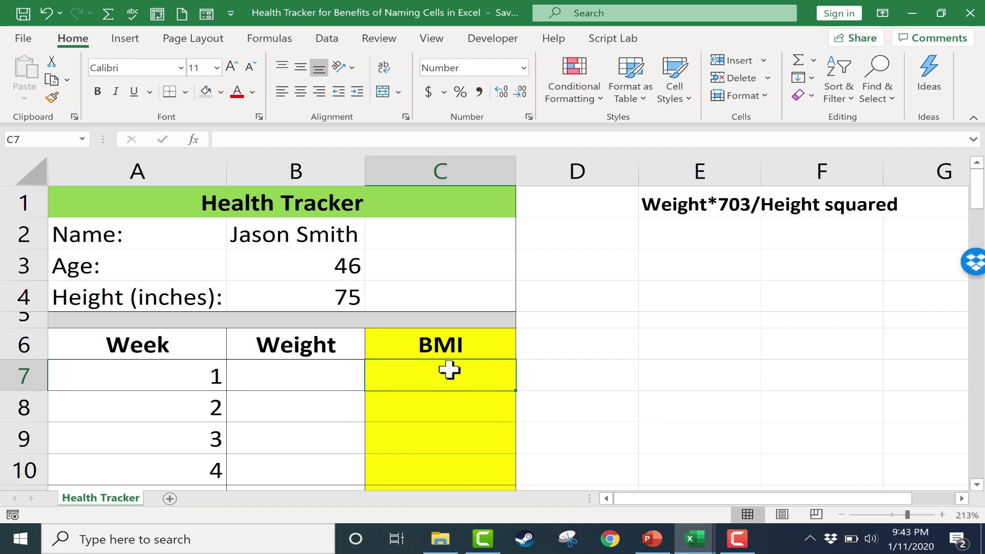
pyautogui.click(688, 205)
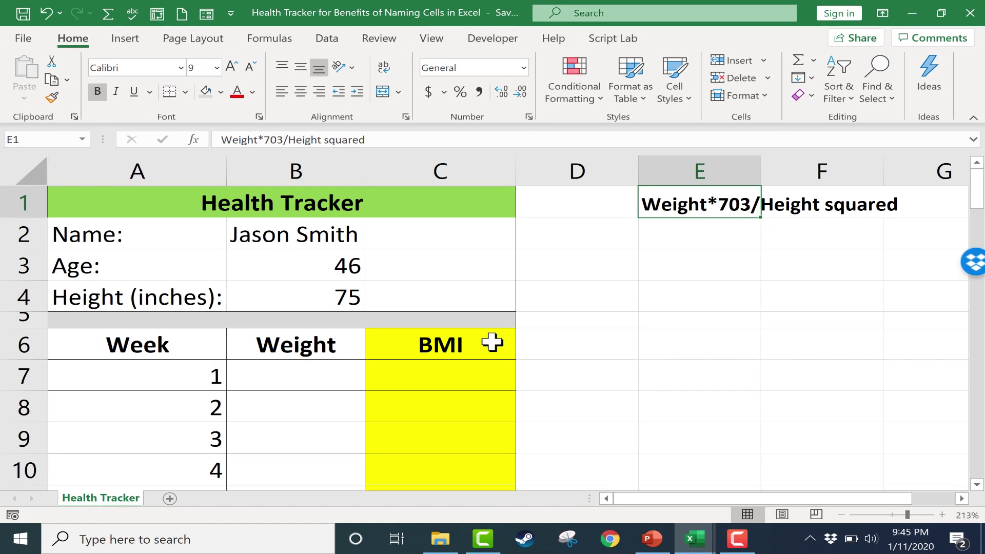
pyautogui.click(431, 370)
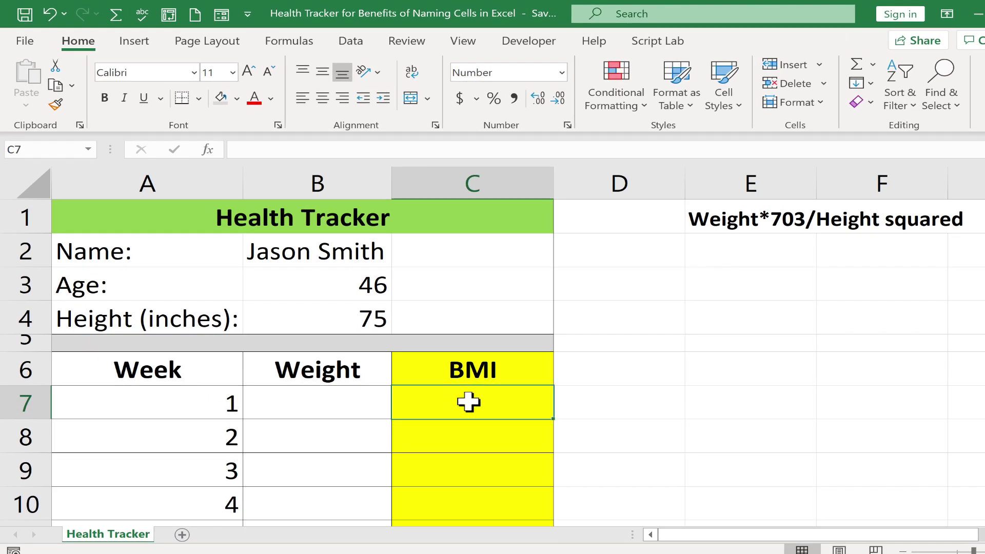
# Enter =B7*703/B4^2 in C7, referencing weight cell B7 and height cell B4
pyautogui.write('=')
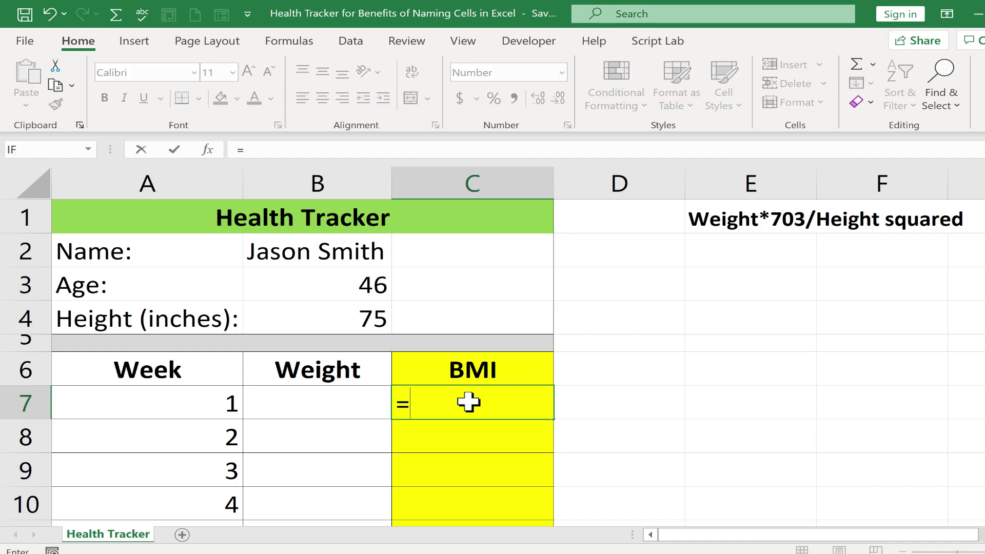
pyautogui.click(310, 405)
pyautogui.write('*')
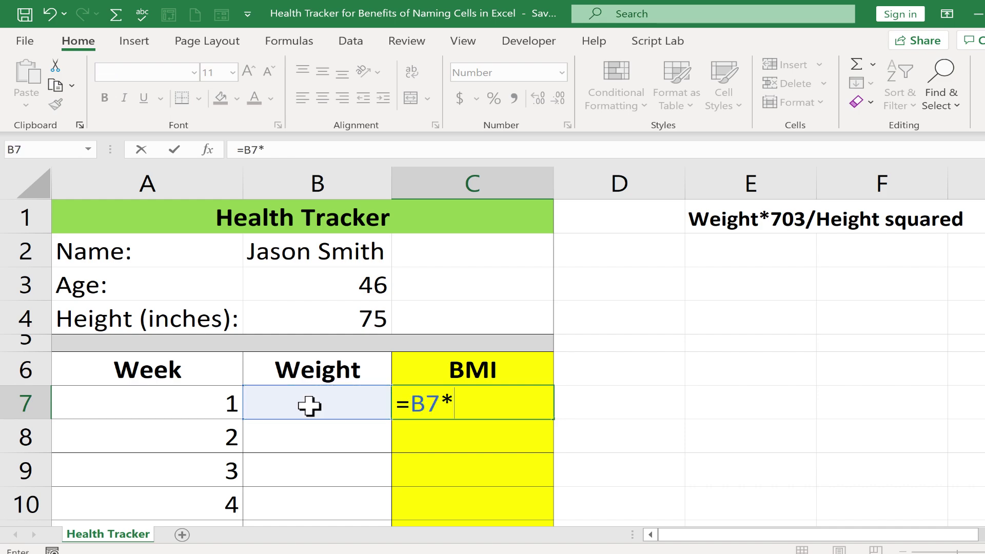
pyautogui.write('703/')
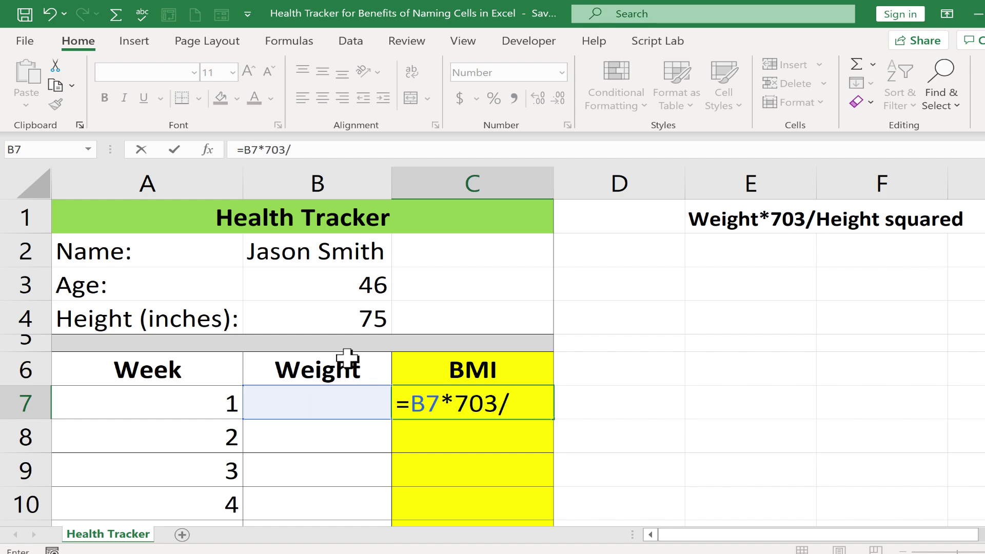
pyautogui.click(356, 320)
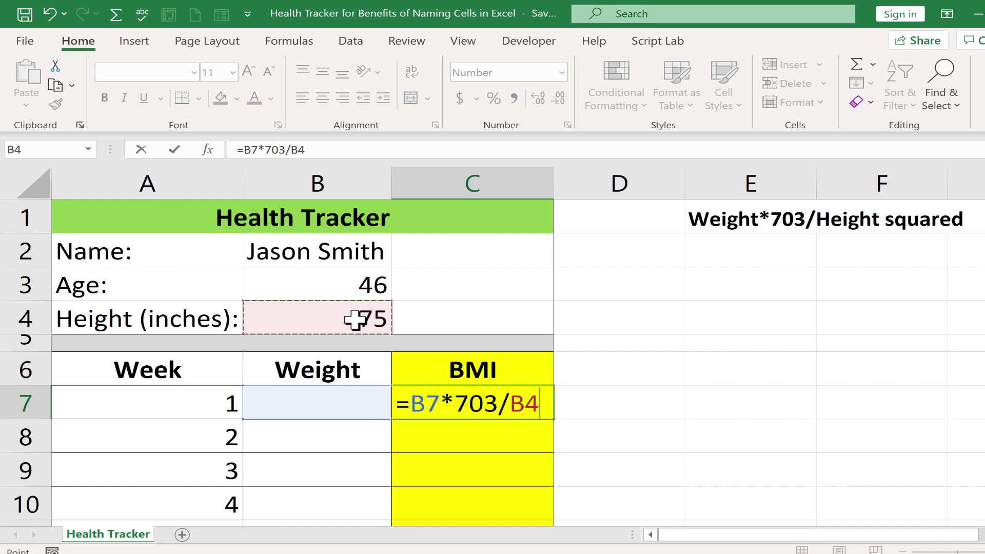
pyautogui.write('^')
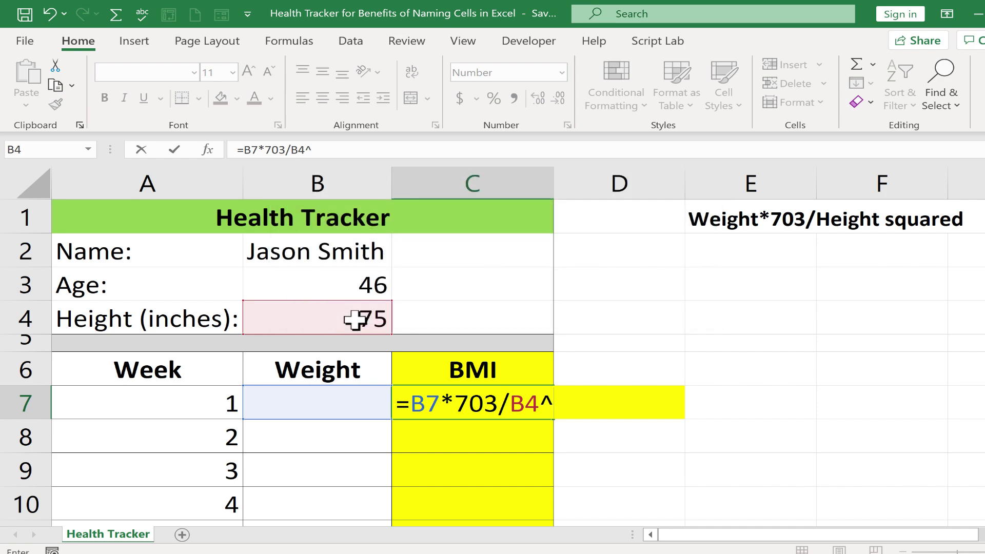
pyautogui.write('2')
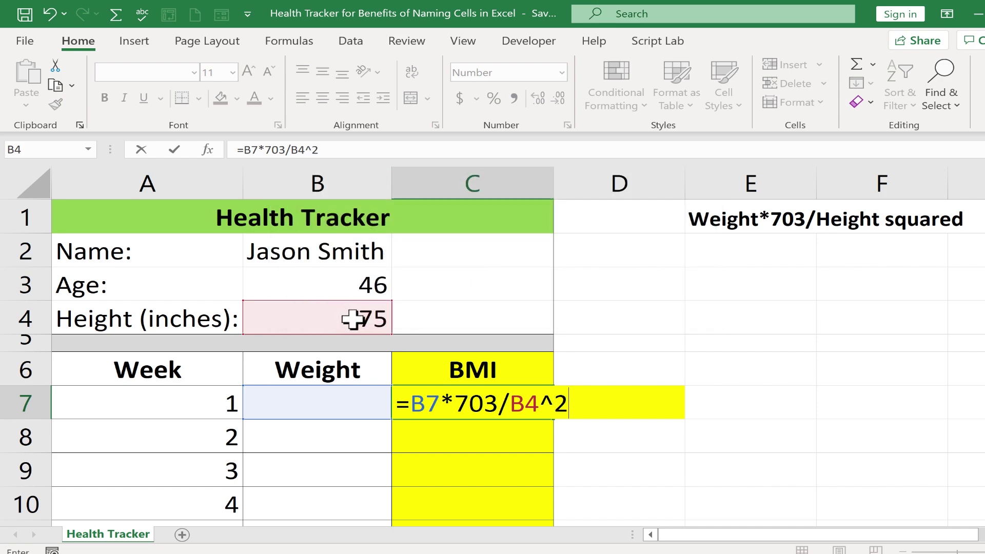
pyautogui.press('Return')
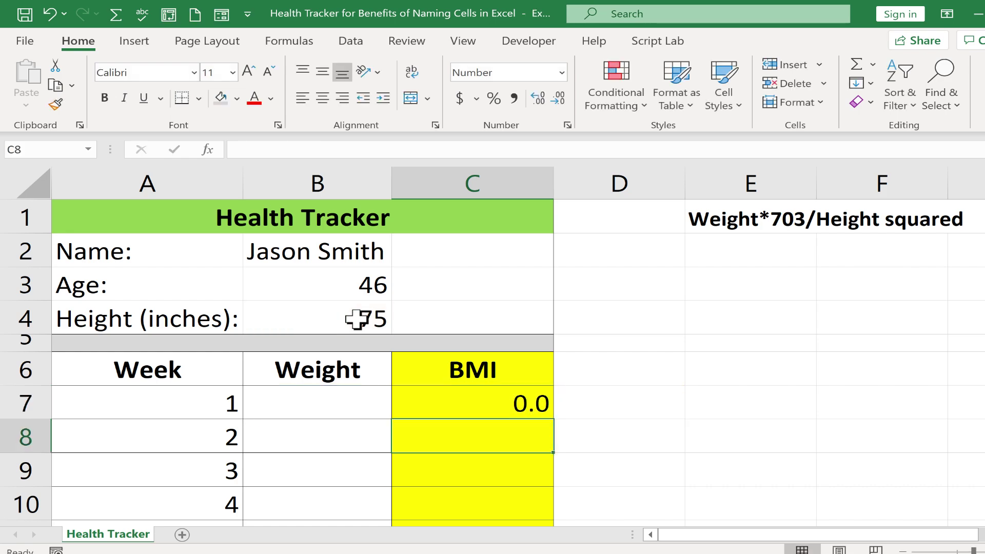
# Enter weights 265 in B7 and 263 in B8, then inspect C7's formula showing BMI 33.1
pyautogui.click(321, 403)
pyautogui.write('2')
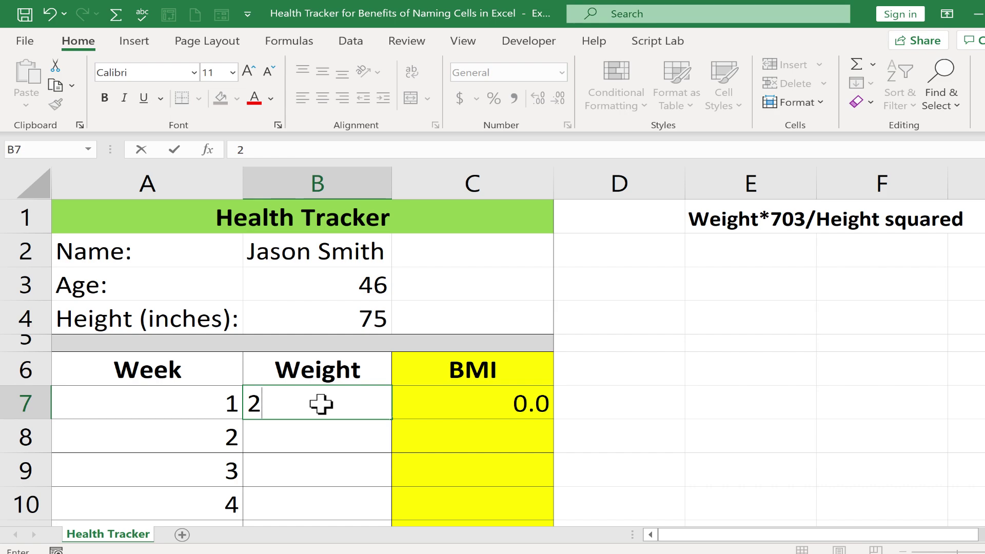
pyautogui.write('65')
pyautogui.press('Return')
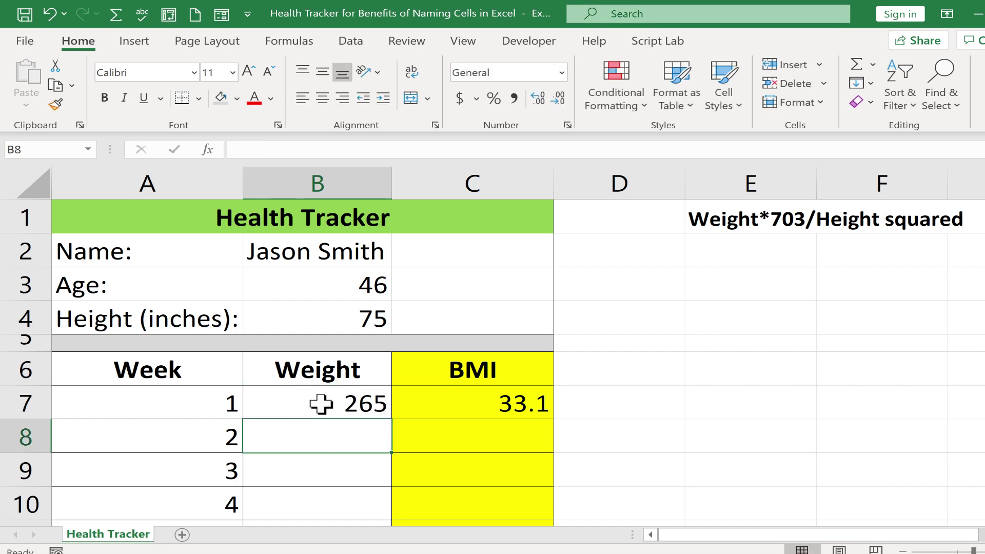
pyautogui.hotkey('ctrl', 'z')
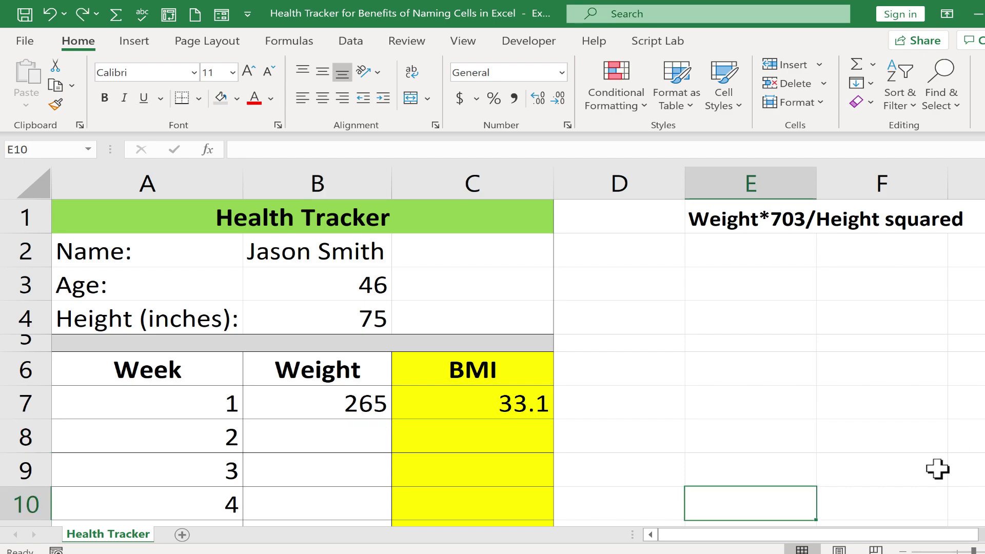
pyautogui.click(349, 441)
pyautogui.write('2')
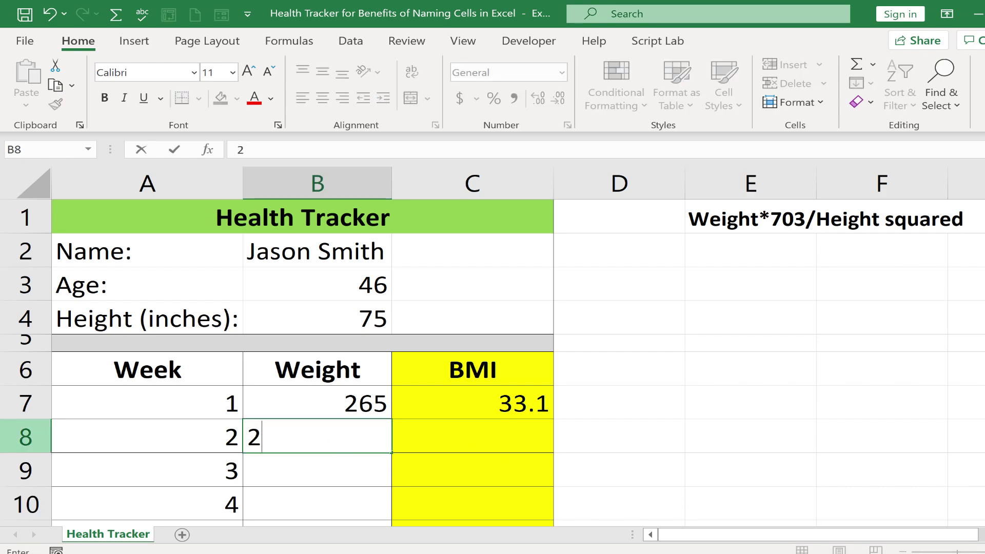
pyautogui.write('63')
pyautogui.press('Tab')
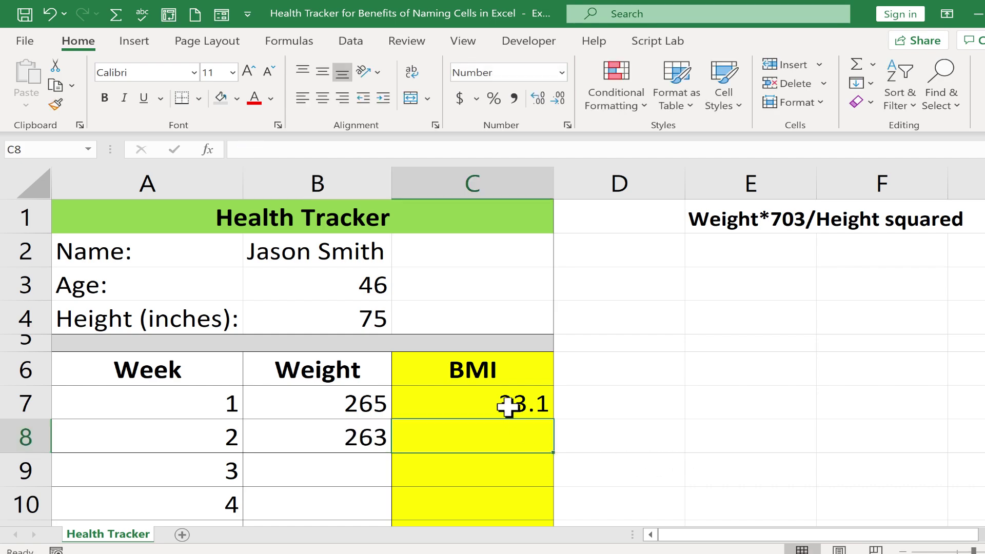
pyautogui.click(507, 407)
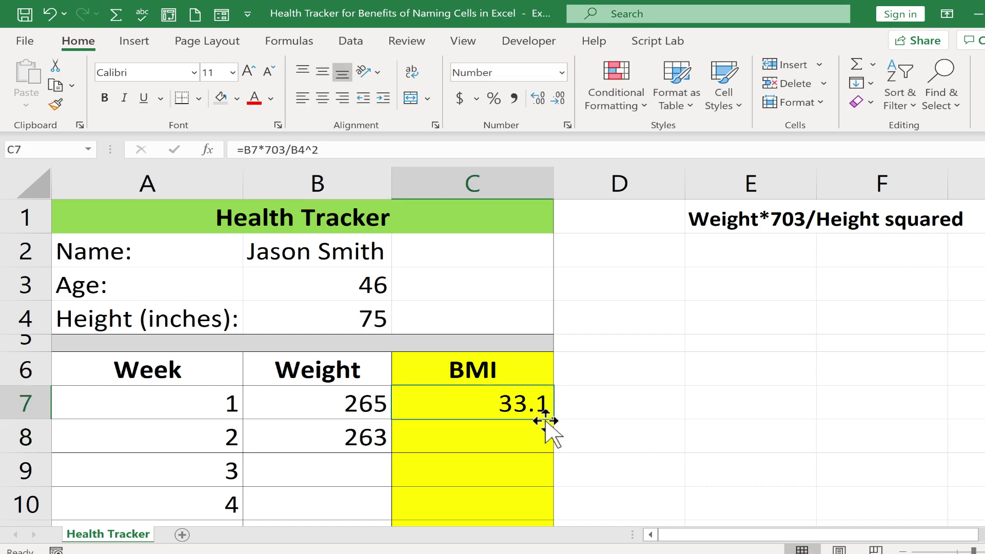
pyautogui.doubleClick(533, 405)
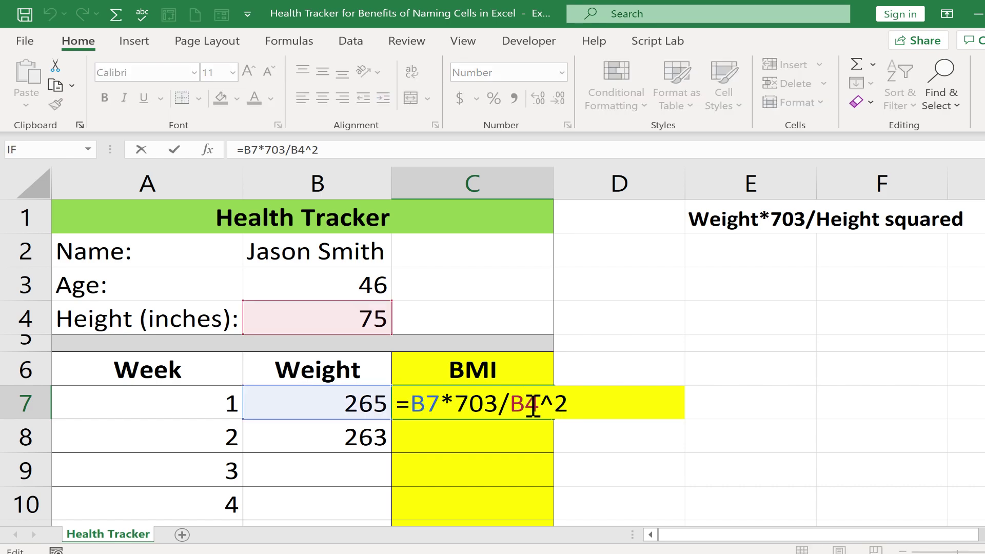
pyautogui.press('Escape')
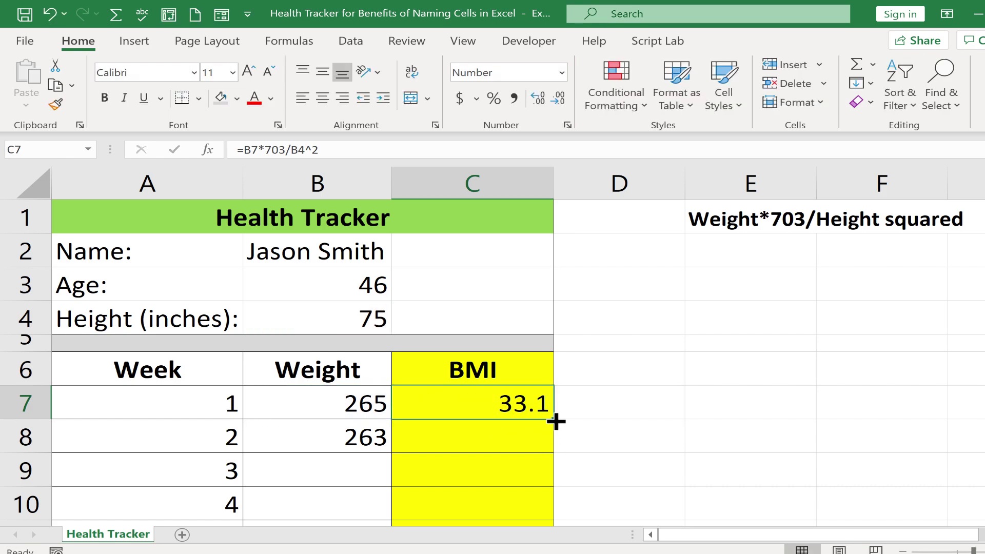
pyautogui.moveTo(555, 420); pyautogui.dragTo(555, 460)
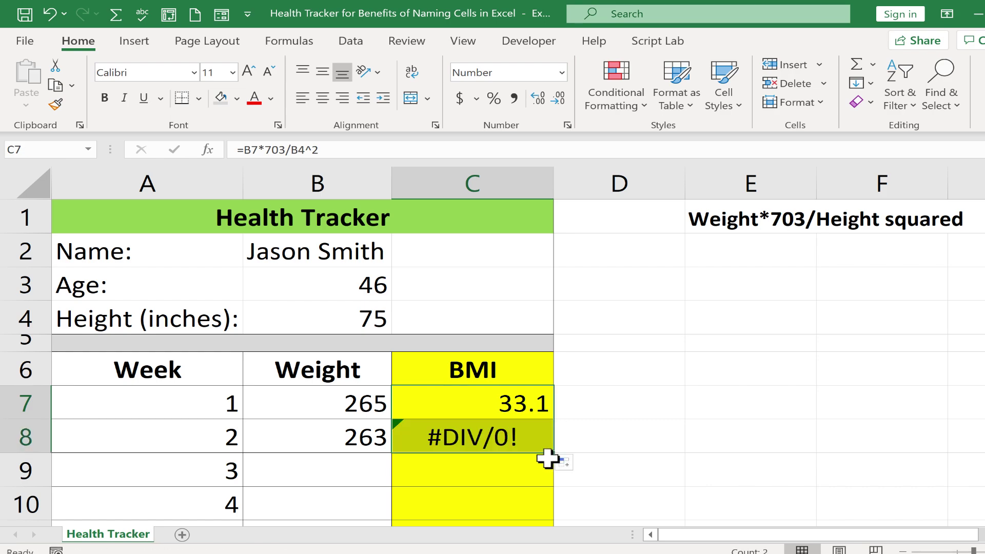
pyautogui.click(513, 438)
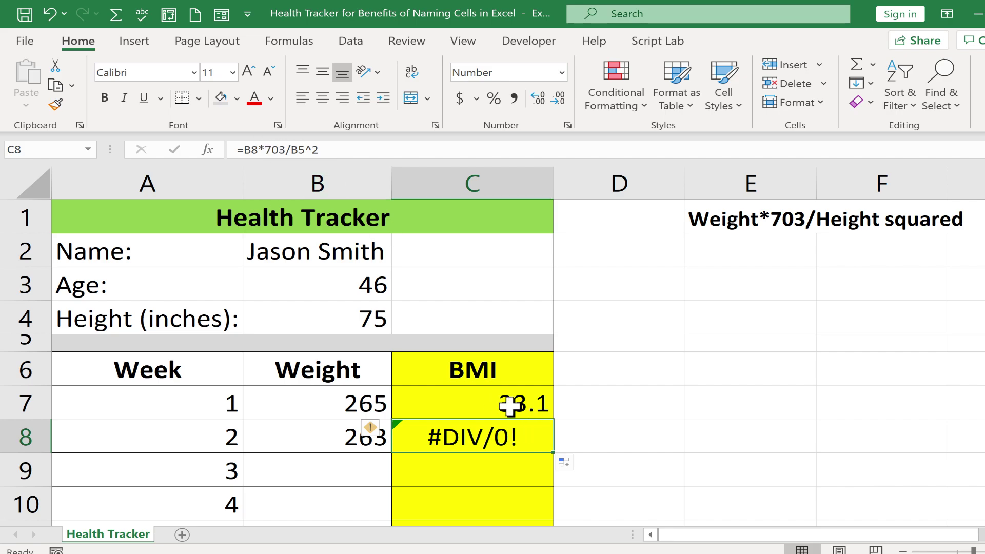
pyautogui.click(485, 396)
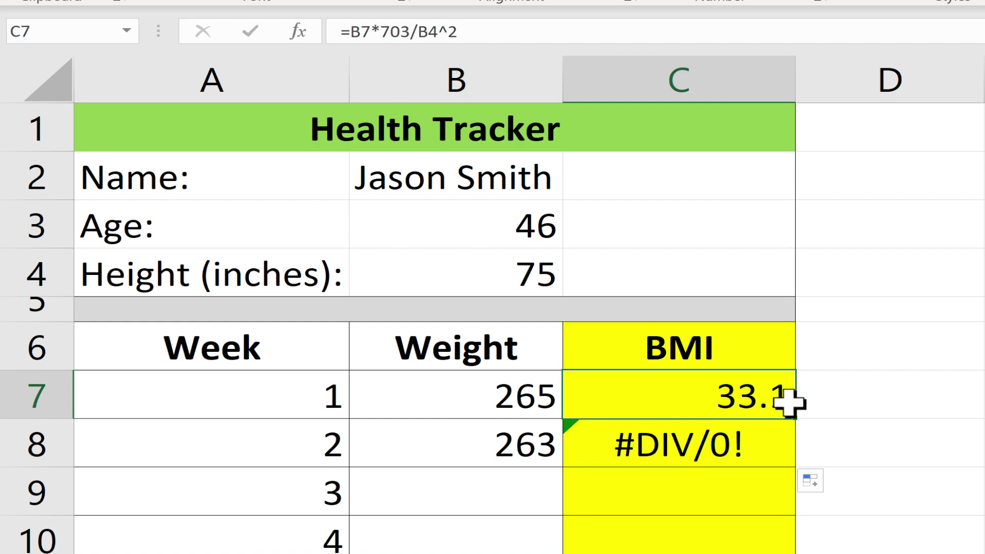
pyautogui.click(710, 446)
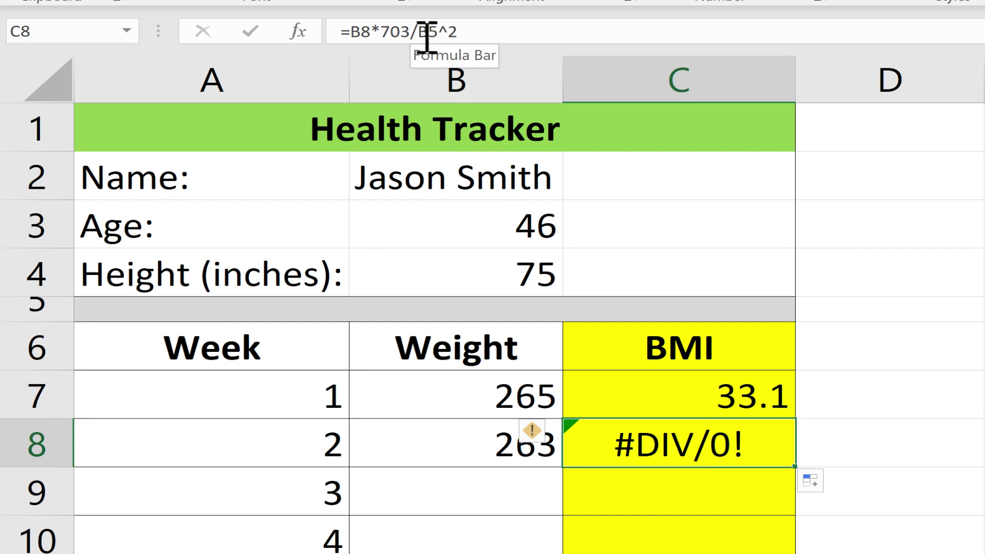
pyautogui.click(490, 351)
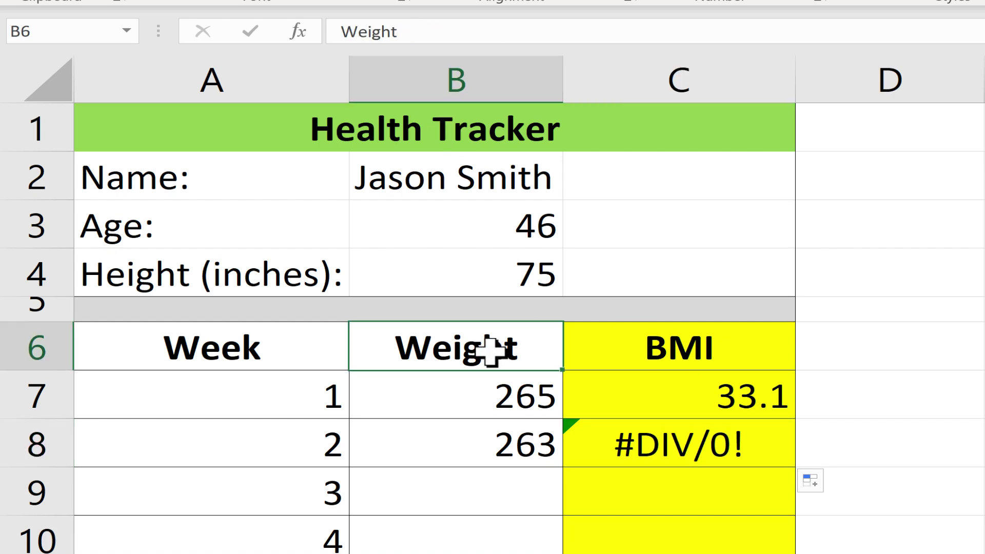
pyautogui.click(752, 448)
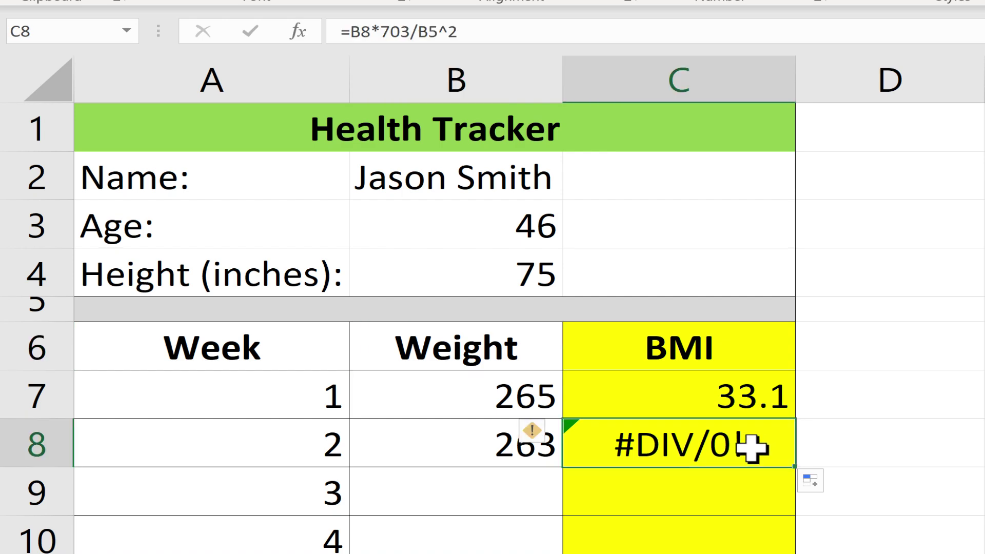
pyautogui.press('Delete')
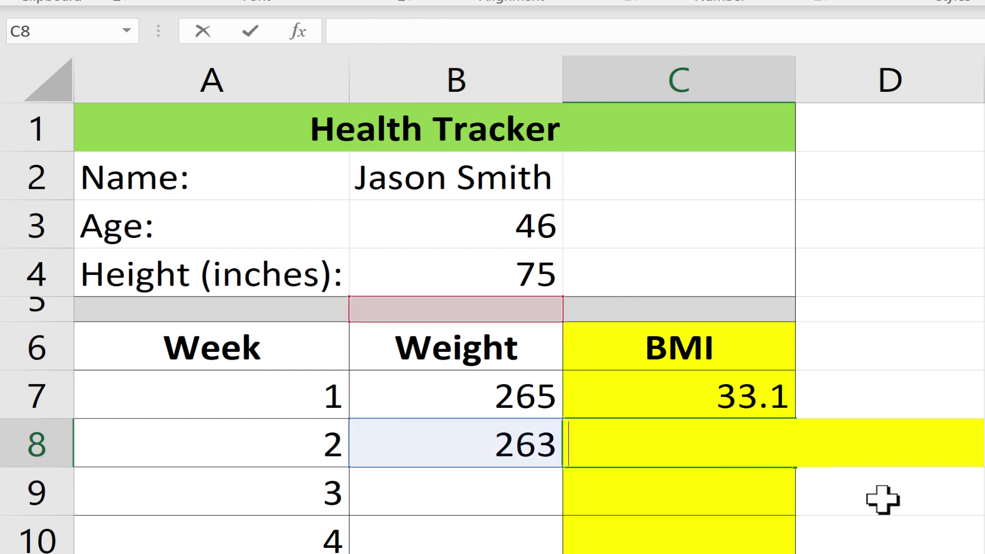
pyautogui.click(879, 498)
pyautogui.click(733, 391)
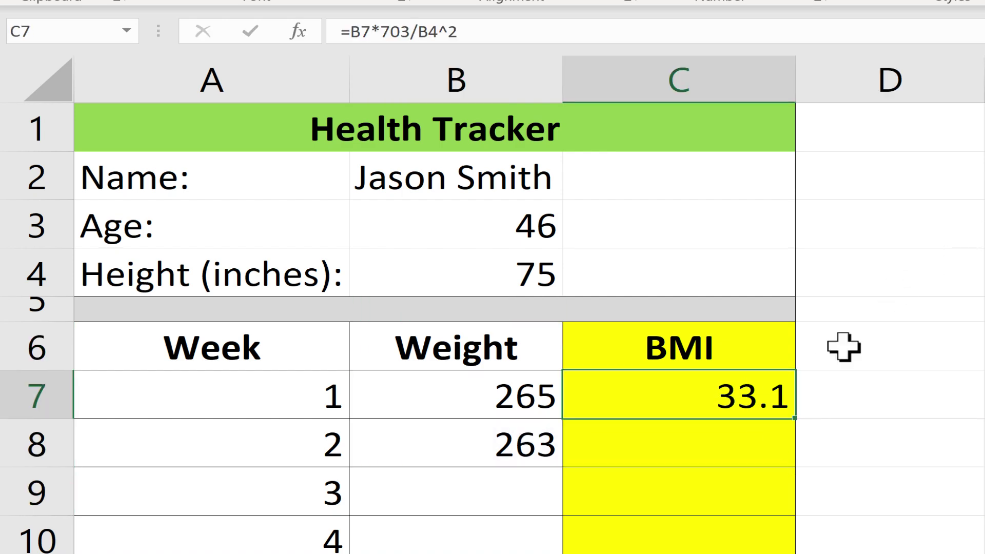
pyautogui.doubleClick(754, 392)
pyautogui.hotkey('ctrl', 'Return')
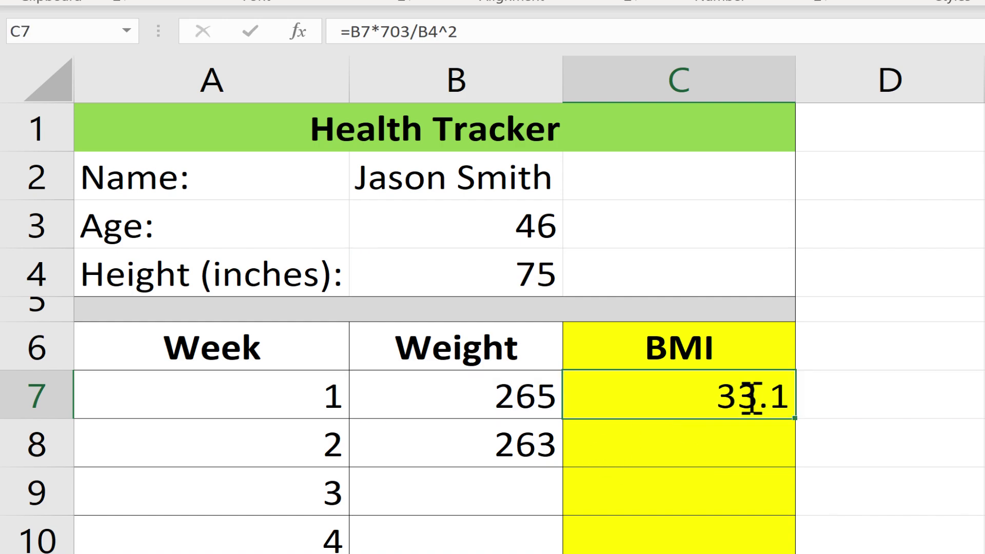
# Name cell B4 'Height' through the Name Box, then reselect B4 to confirm the name
pyautogui.click(484, 274)
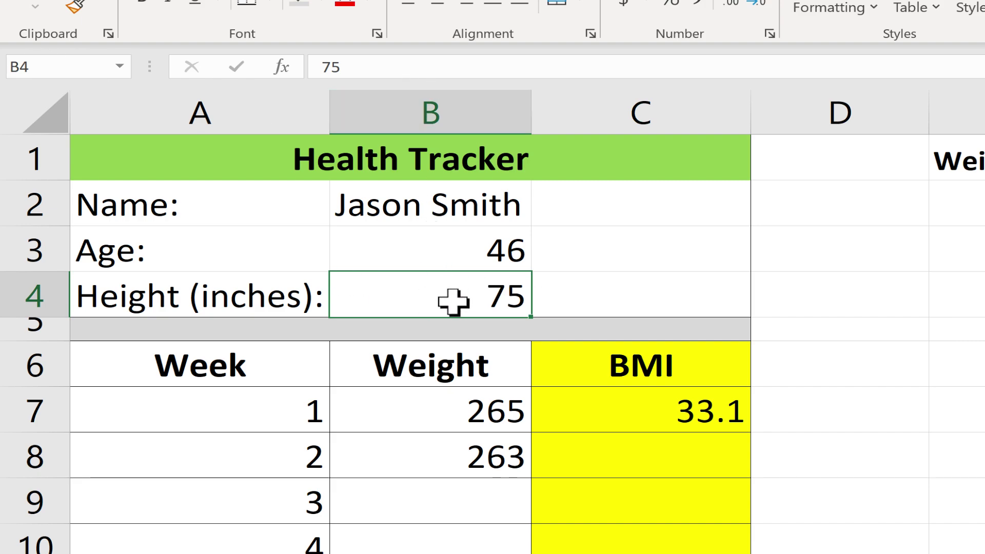
pyautogui.click(62, 69)
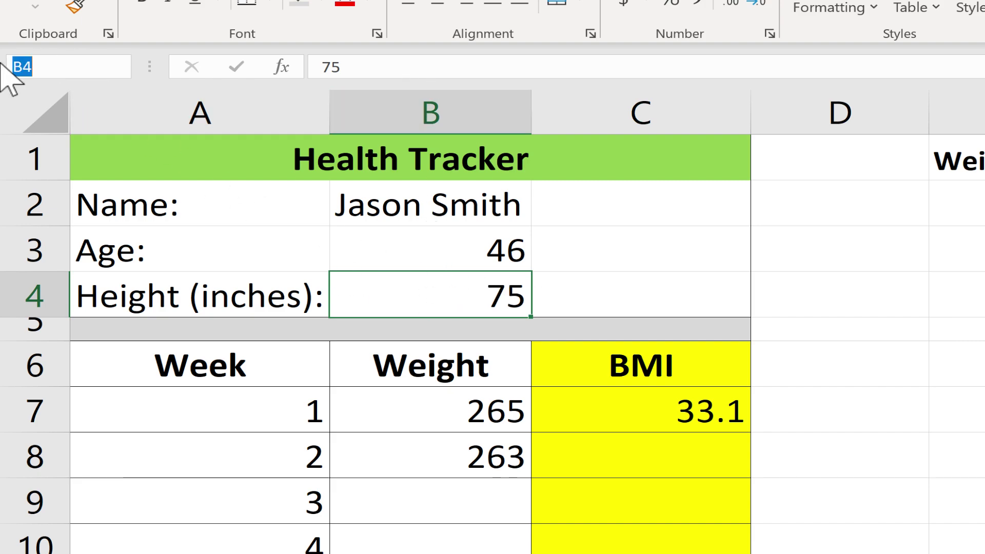
pyautogui.write('Height')
pyautogui.press('Return')
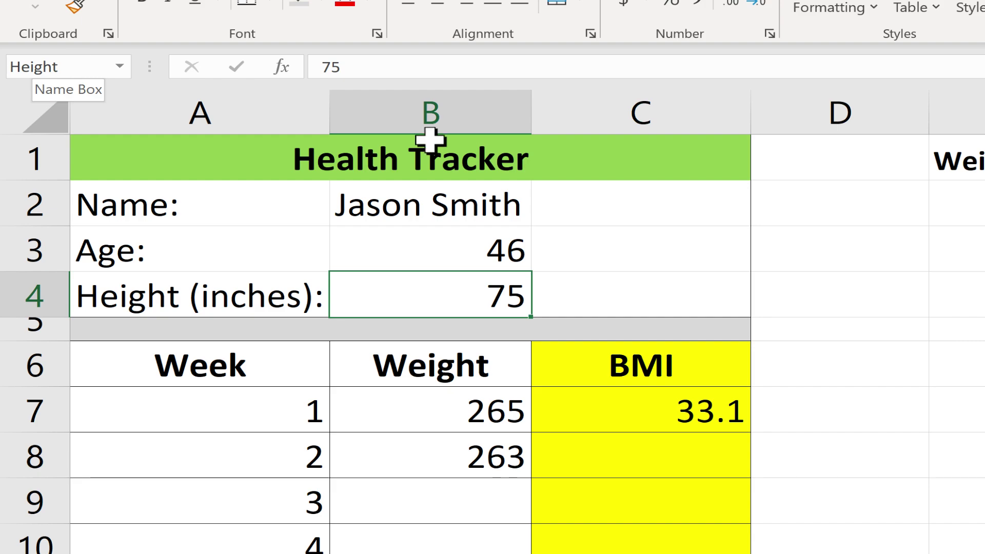
pyautogui.click(813, 288)
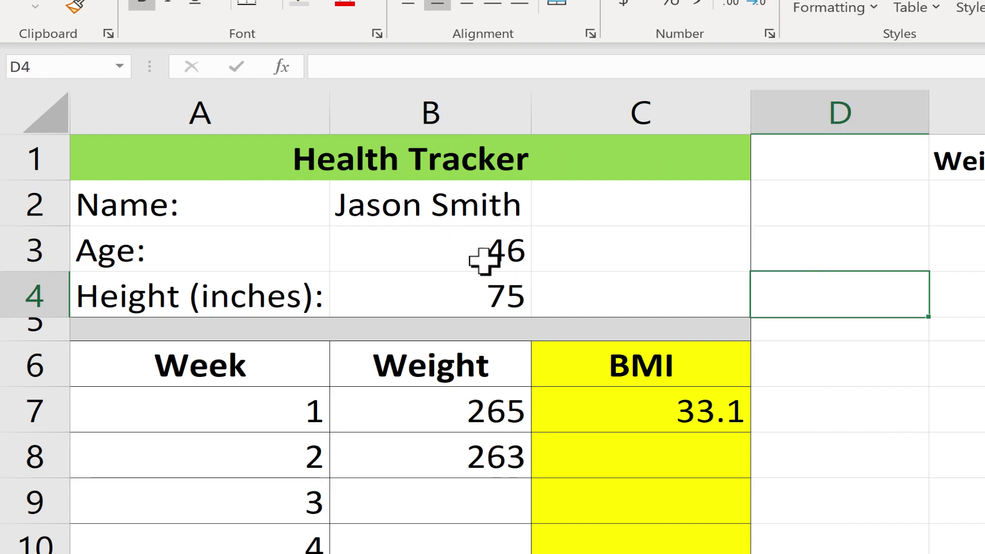
pyautogui.click(439, 301)
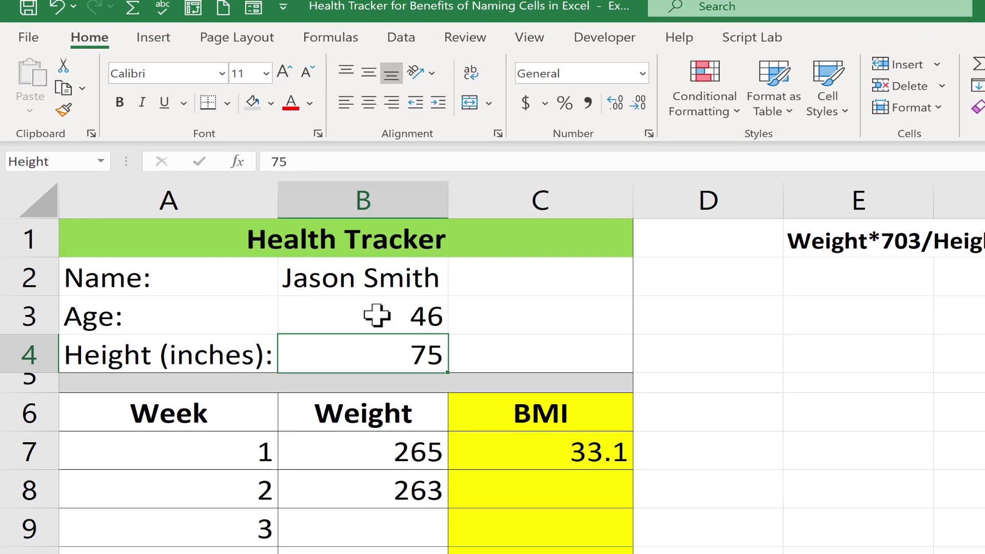
# Use Define Name to name B3 'Age', Workbook scope, comment 'This is the age of the client'
pyautogui.click(377, 316)
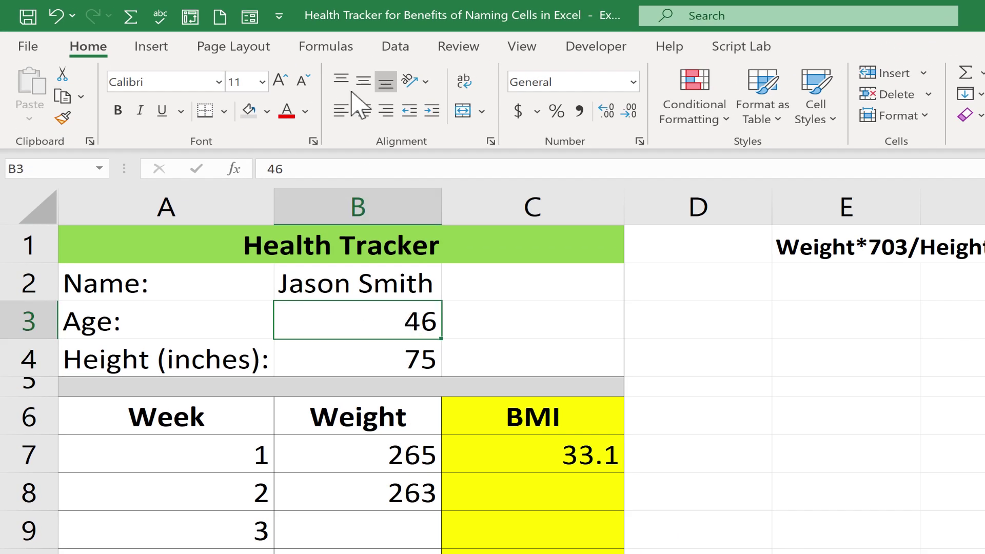
pyautogui.click(326, 47)
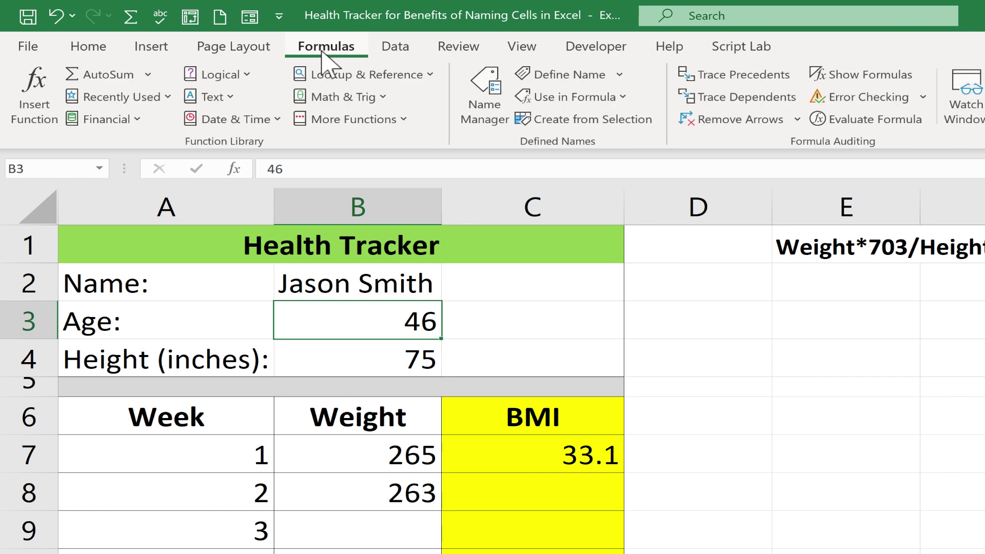
pyautogui.click(562, 82)
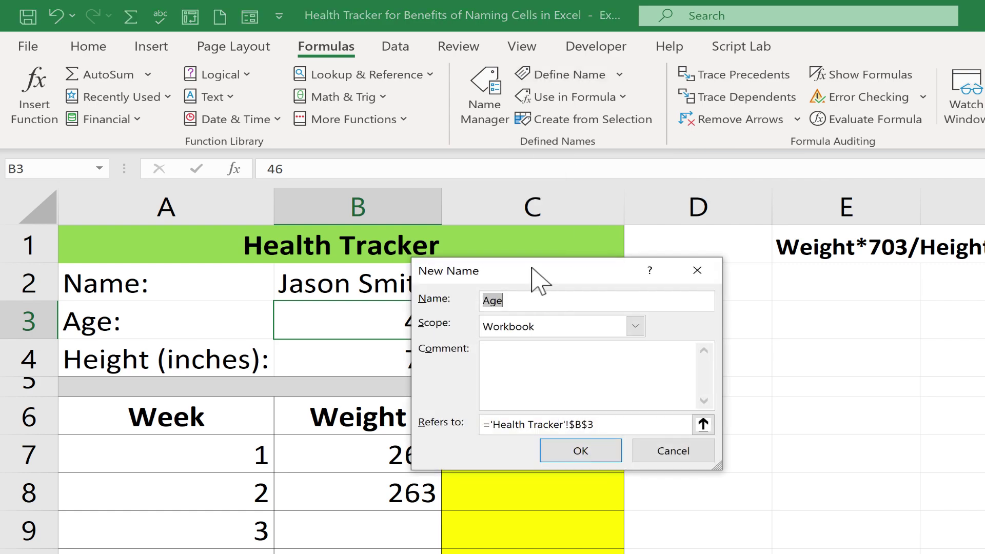
pyautogui.moveTo(513, 275); pyautogui.dragTo(631, 215)
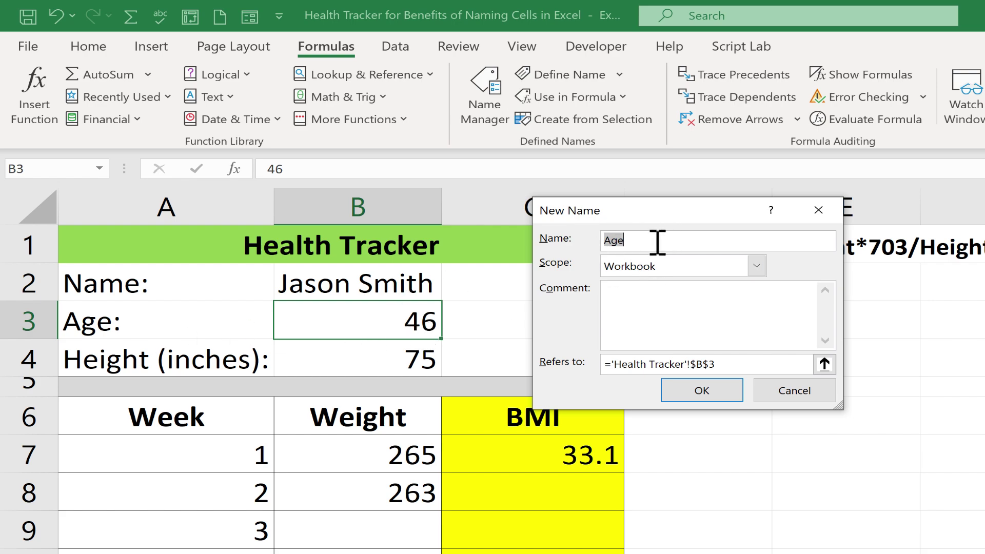
pyautogui.click(657, 242)
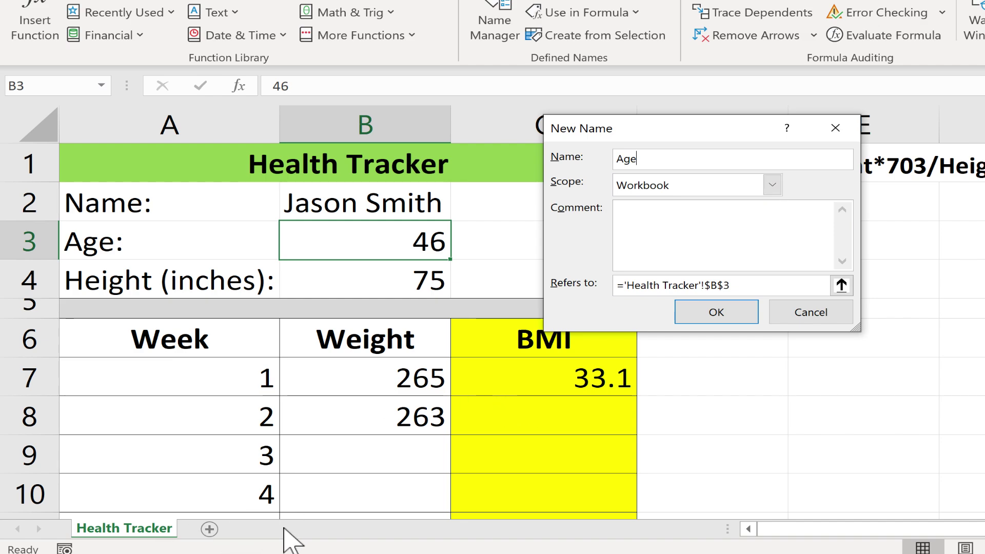
pyautogui.click(771, 184)
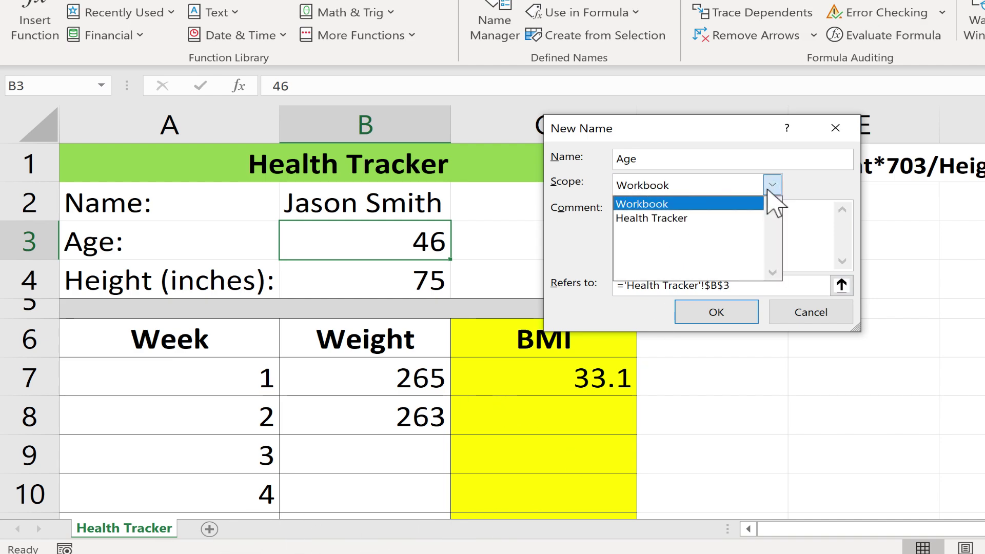
pyautogui.click(662, 204)
pyautogui.click(691, 217)
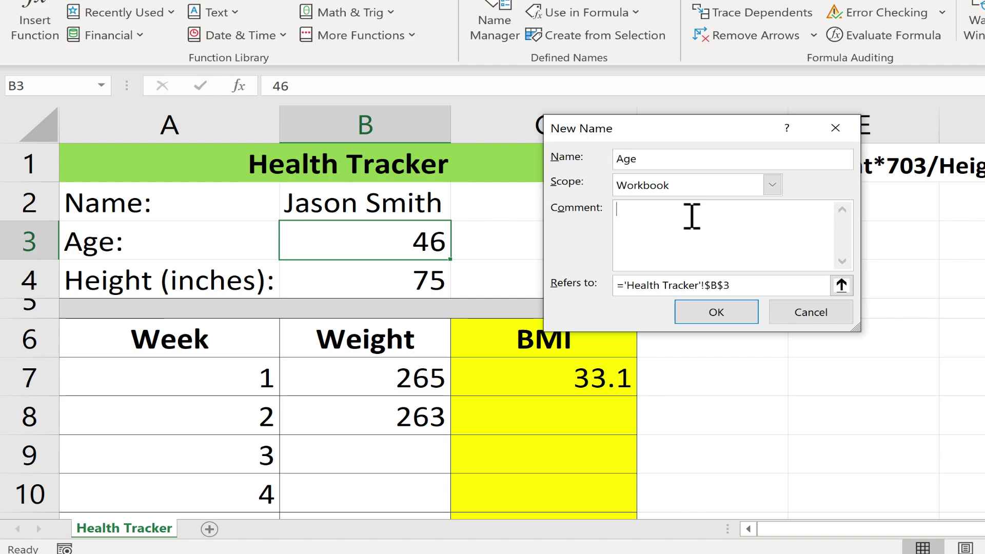
pyautogui.write('This is the age of the client')
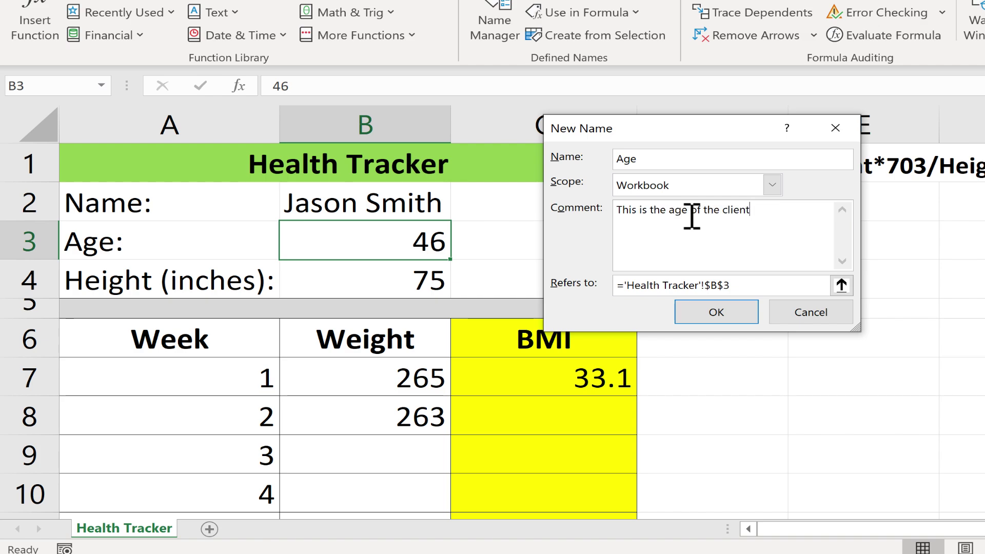
pyautogui.click(732, 315)
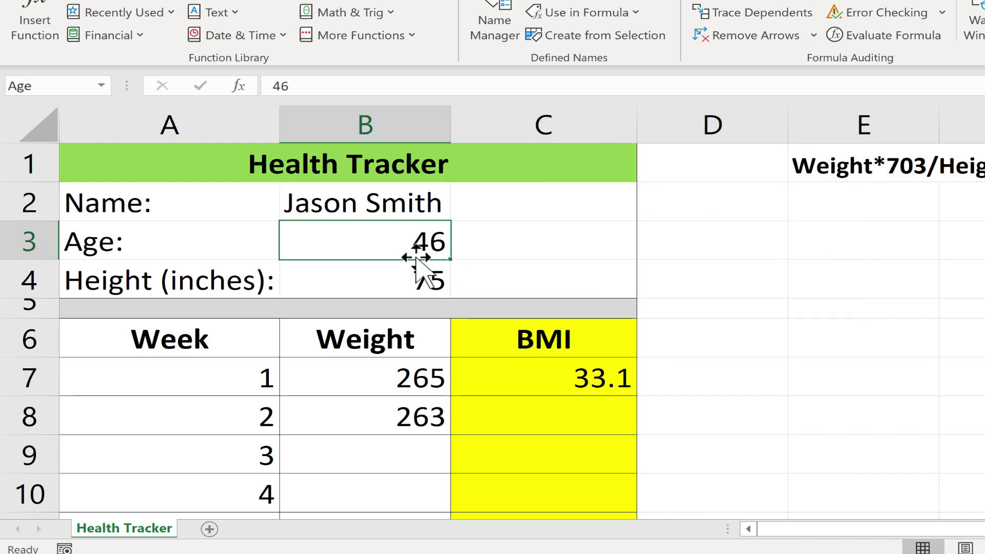
# Verify B4 and B3 names in the Name Box list, then open Name Manager listing Age and Height
pyautogui.click(415, 280)
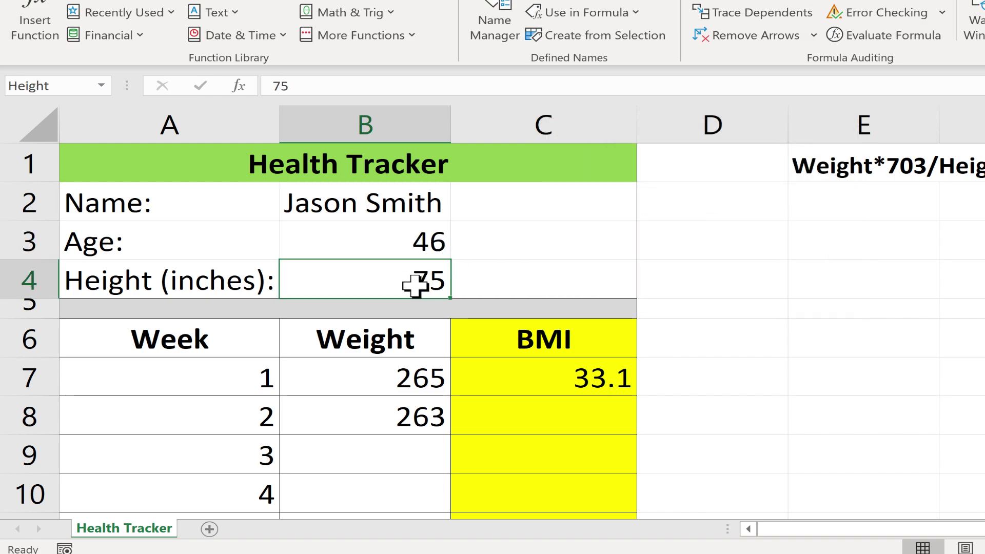
pyautogui.click(406, 252)
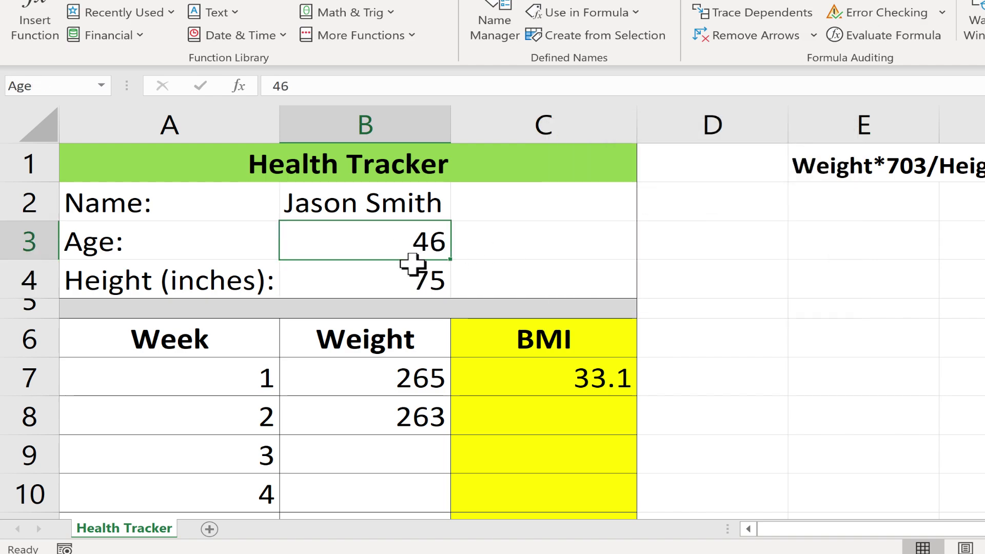
pyautogui.click(103, 86)
pyautogui.click(481, 239)
pyautogui.click(482, 240)
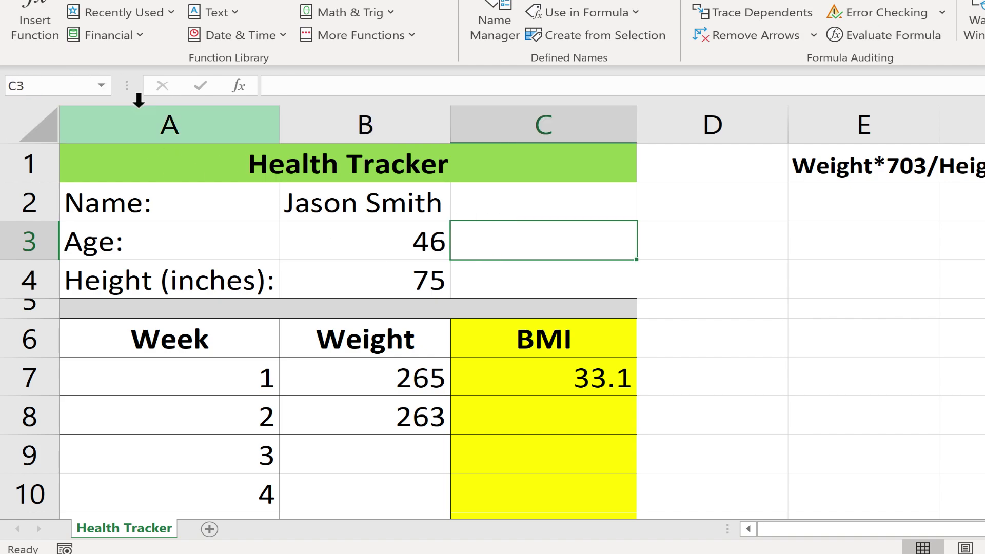
pyautogui.click(102, 86)
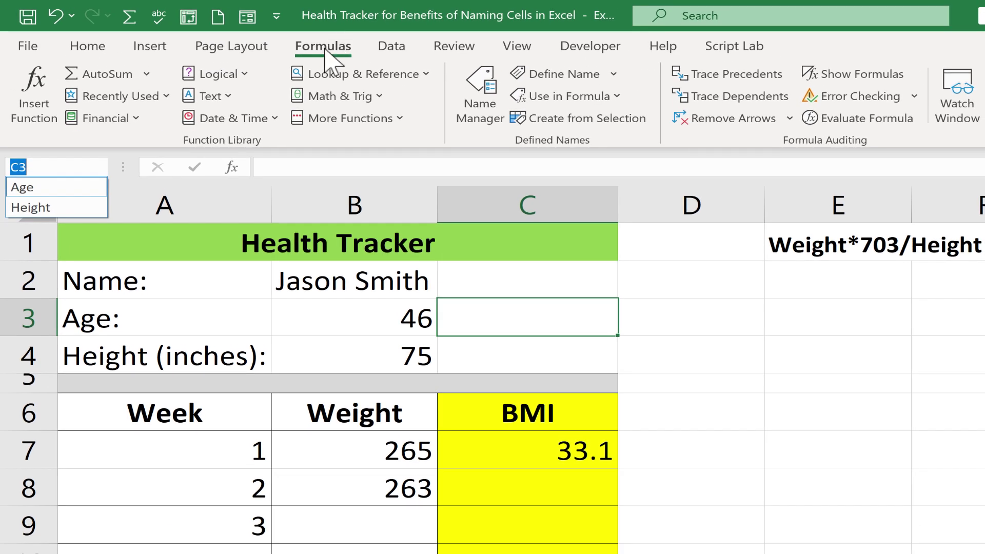
pyautogui.click(324, 56)
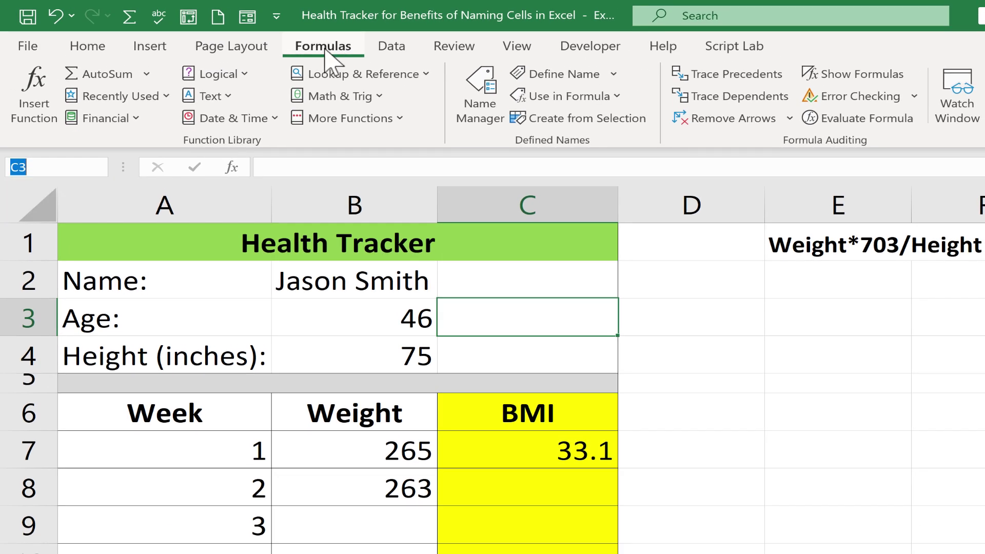
pyautogui.click(481, 119)
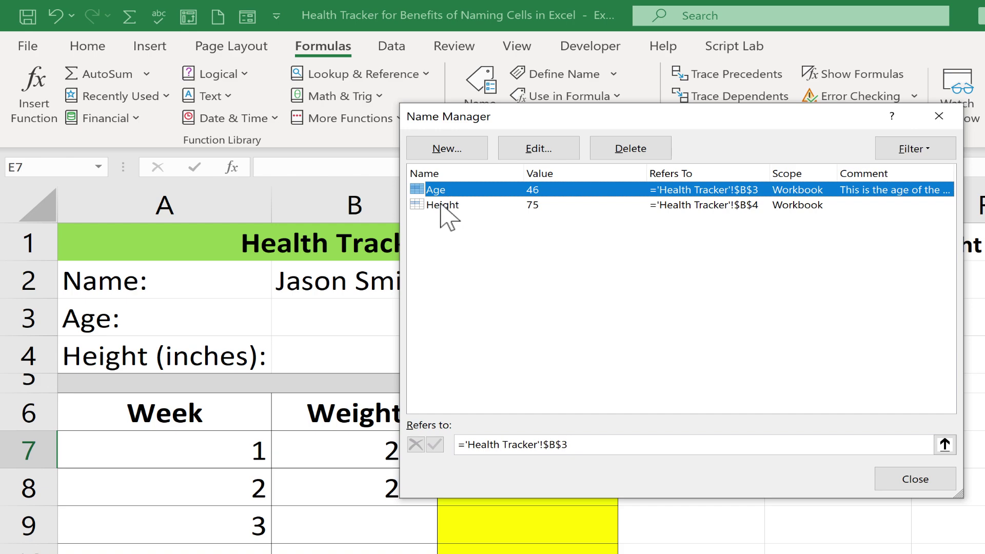
# Edit the Age name, dismiss the invalid-name error for spaces, and keep it as 'Age'
pyautogui.click(441, 205)
pyautogui.click(440, 191)
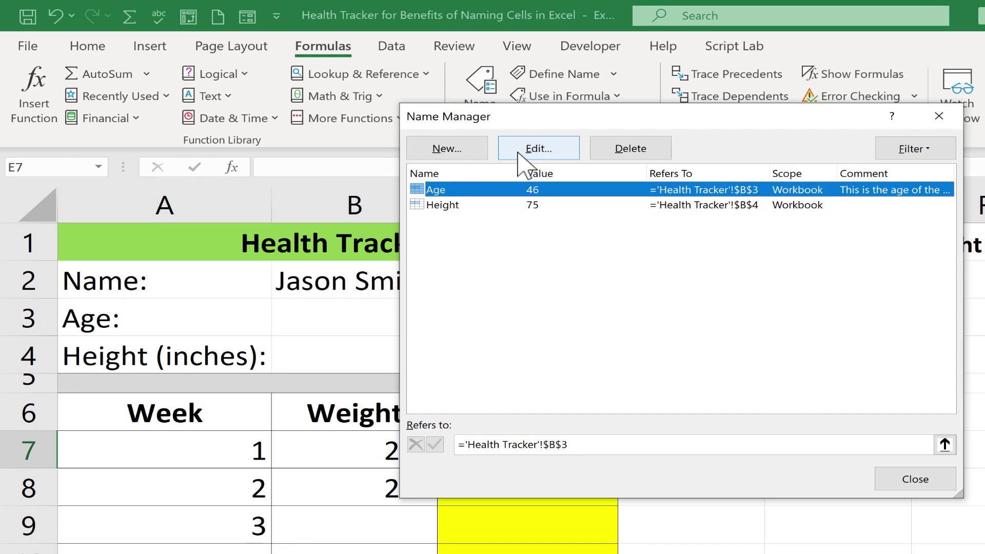
pyautogui.click(550, 153)
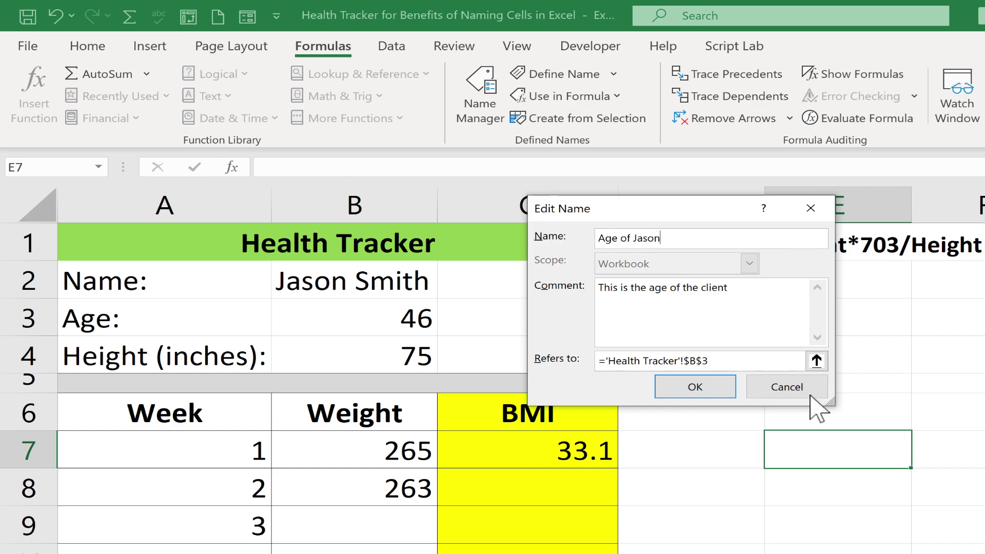
pyautogui.click(662, 388)
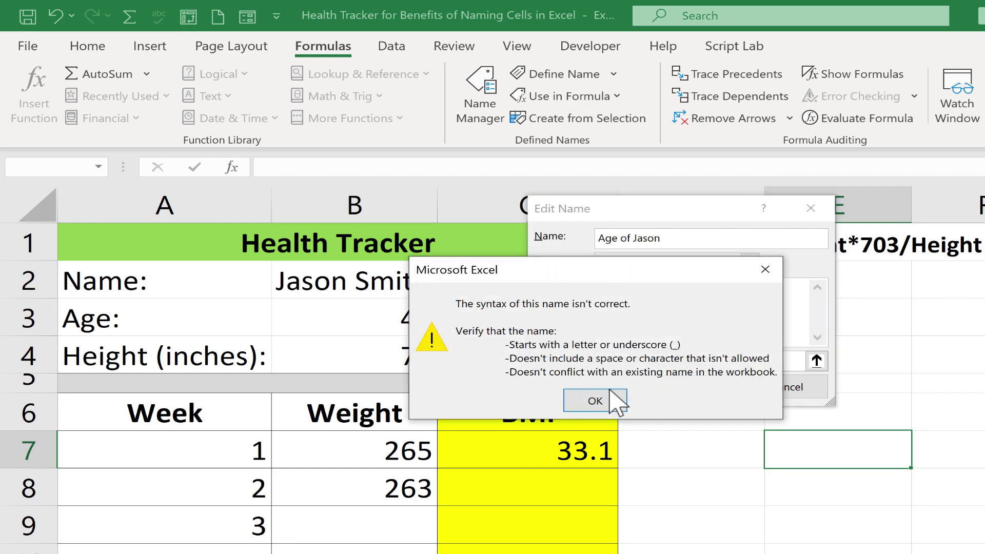
pyautogui.click(595, 401)
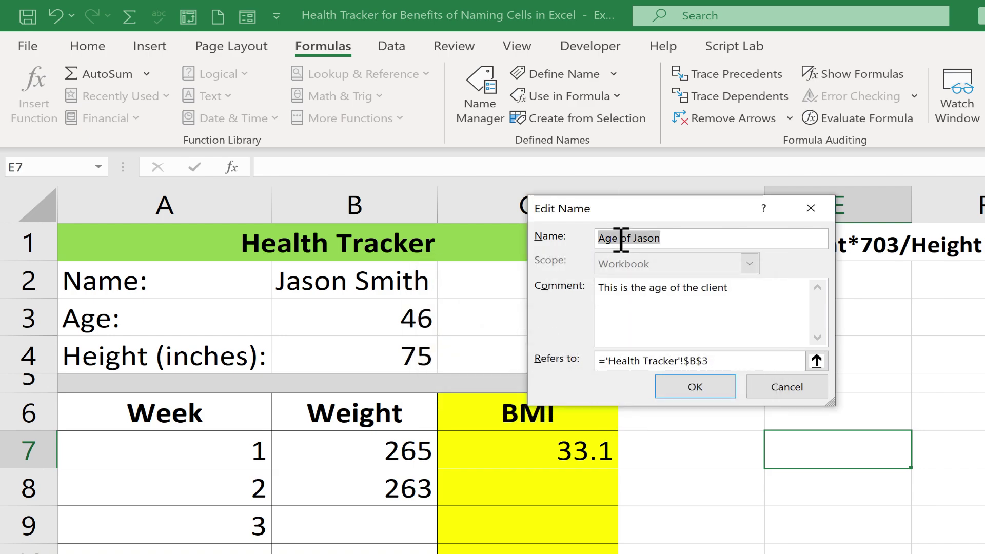
pyautogui.click(623, 239)
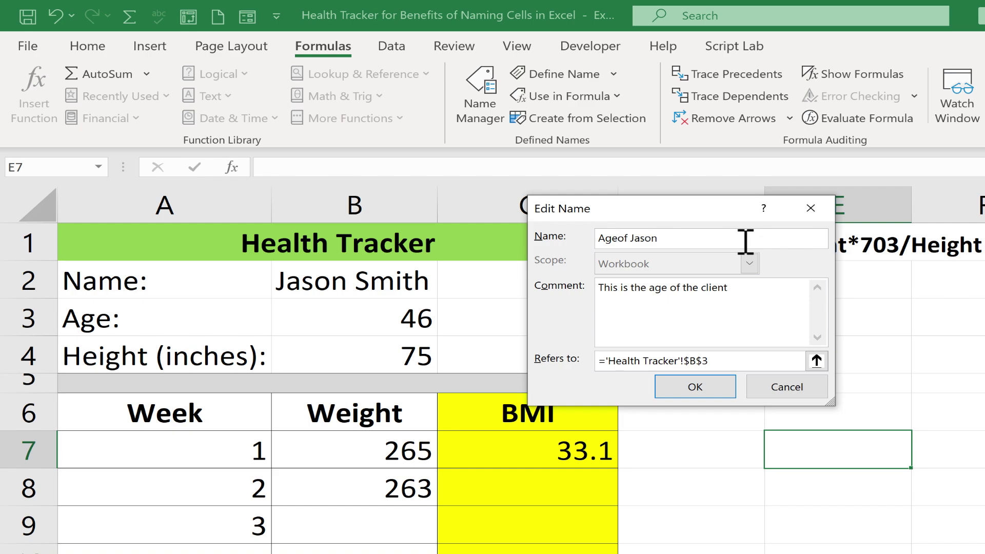
pyautogui.write('_')
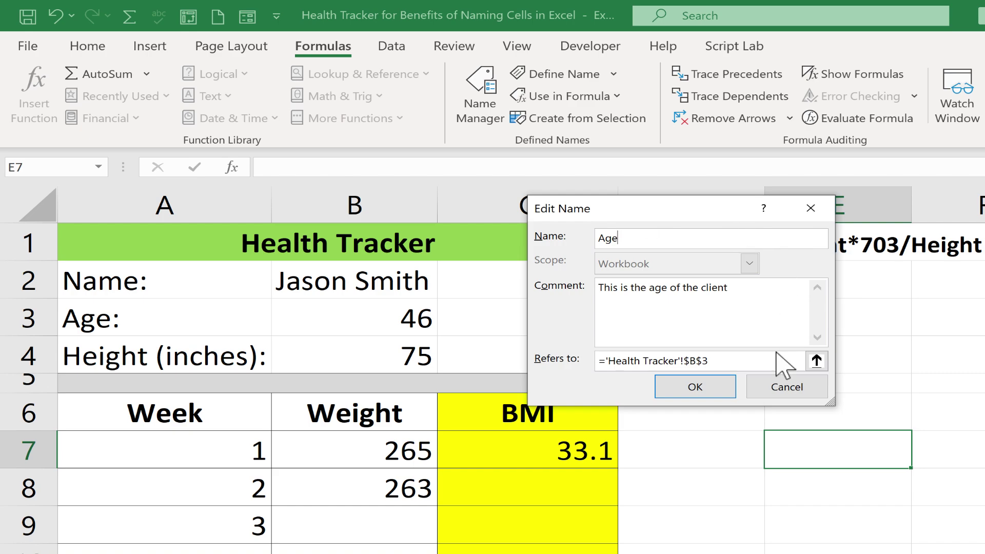
pyautogui.click(697, 387)
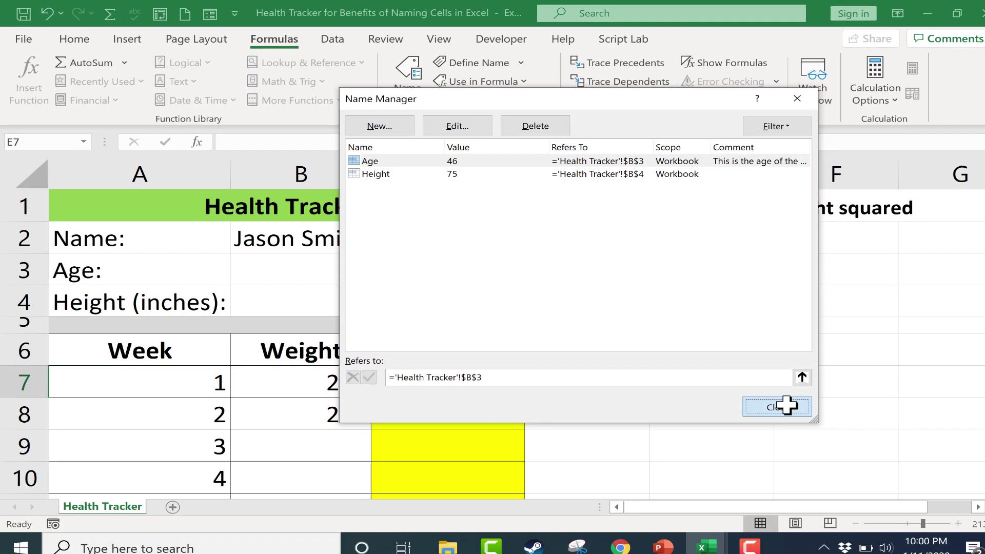
# Close Name Manager and clear the old B4-based BMI formula from C7
pyautogui.click(859, 444)
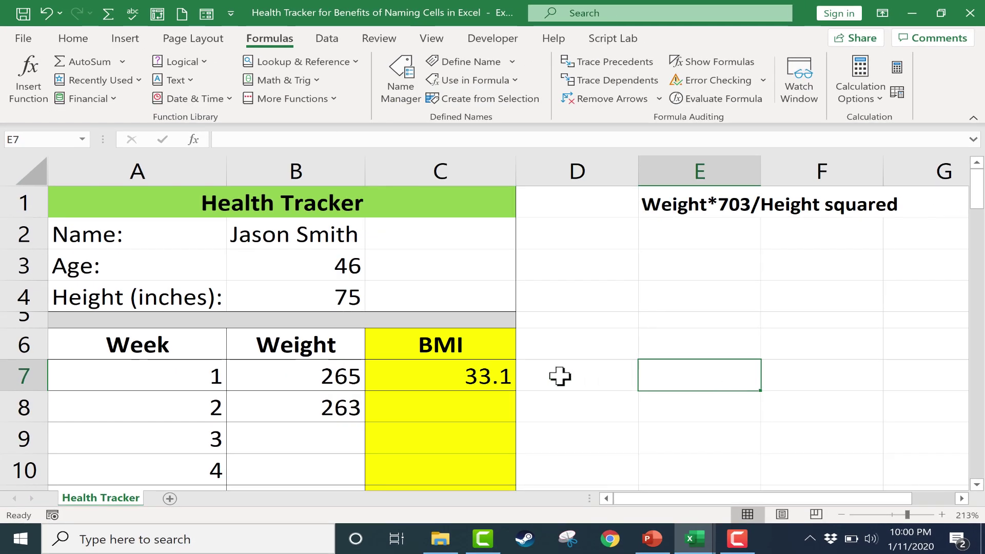
pyautogui.click(471, 373)
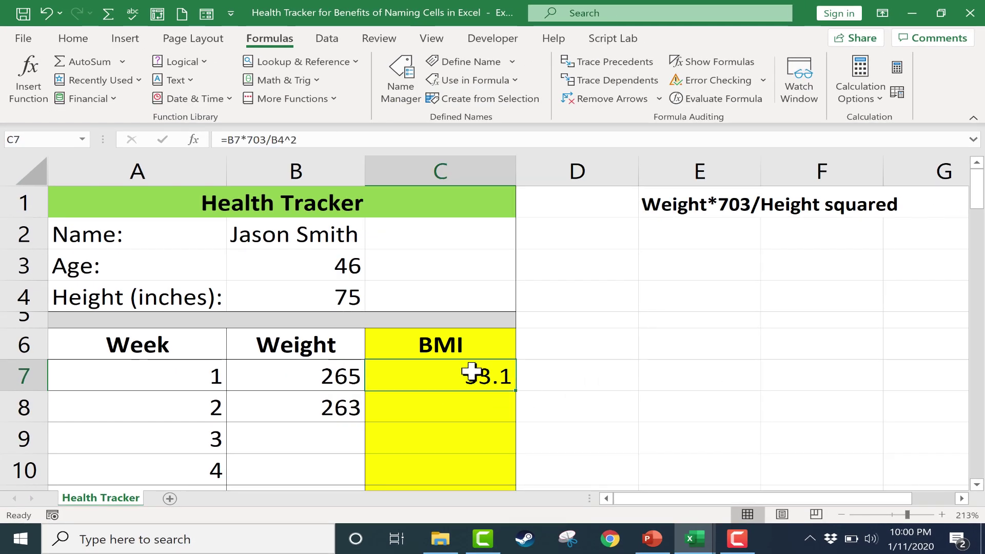
pyautogui.click(325, 297)
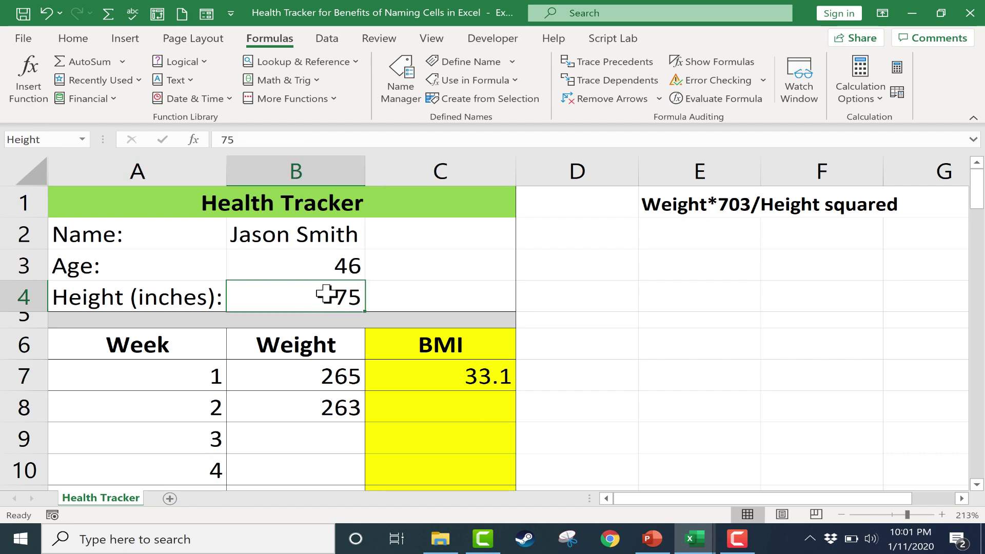
pyautogui.click(473, 374)
pyautogui.doubleClick(473, 371)
pyautogui.press('BackSpace')
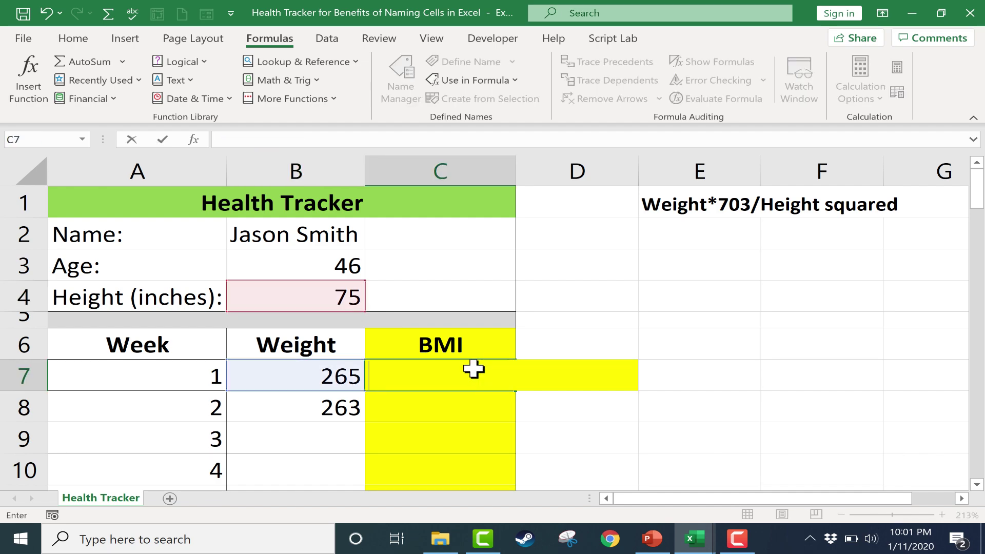
pyautogui.click(436, 437)
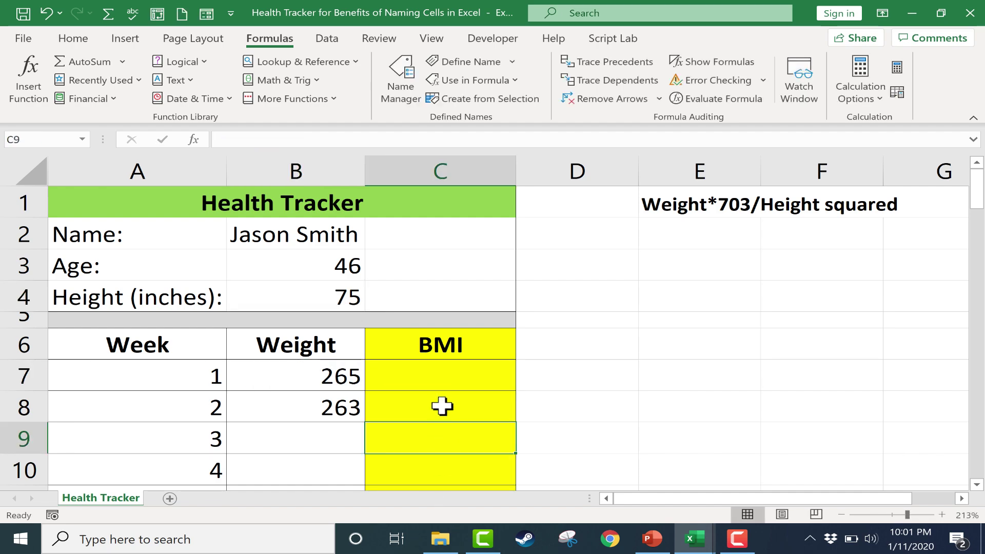
pyautogui.click(432, 379)
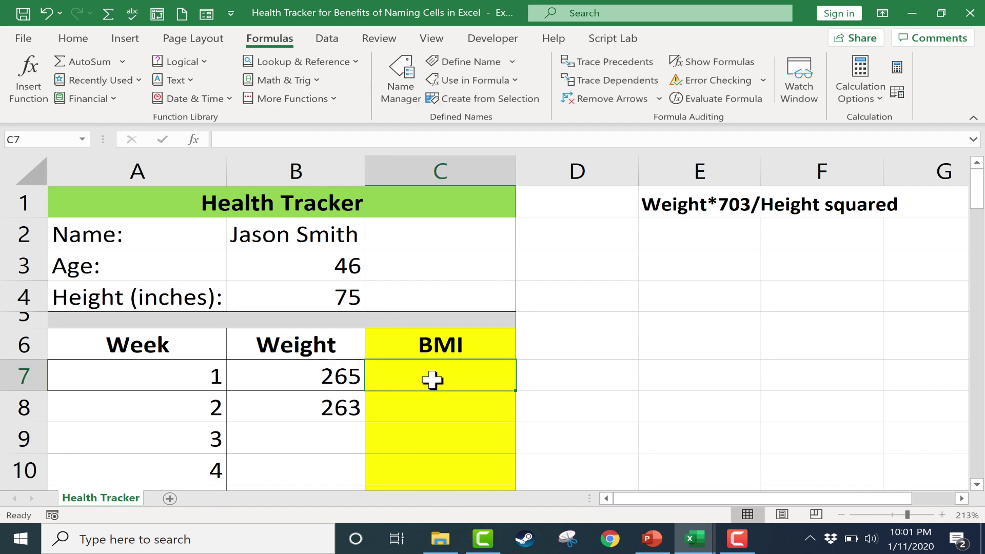
# Enter =B7*703/Height^2 in C7, picking Height from the autocomplete suggestions
pyautogui.write('=')
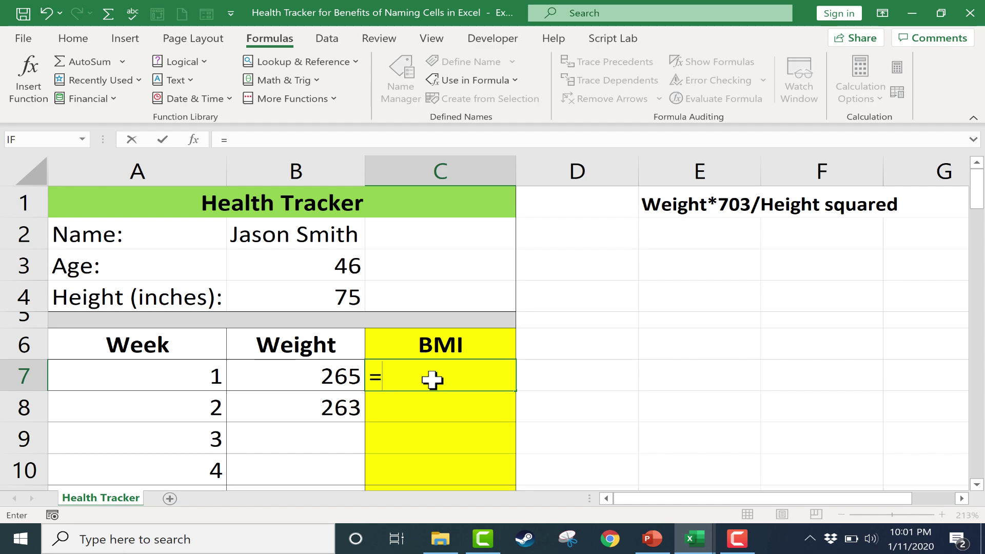
pyautogui.click(334, 378)
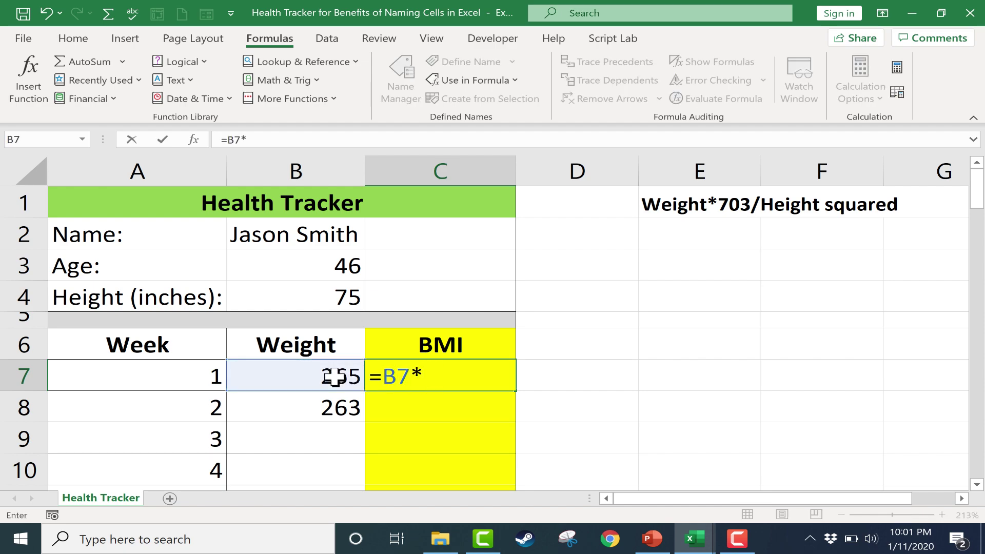
pyautogui.write('*703/')
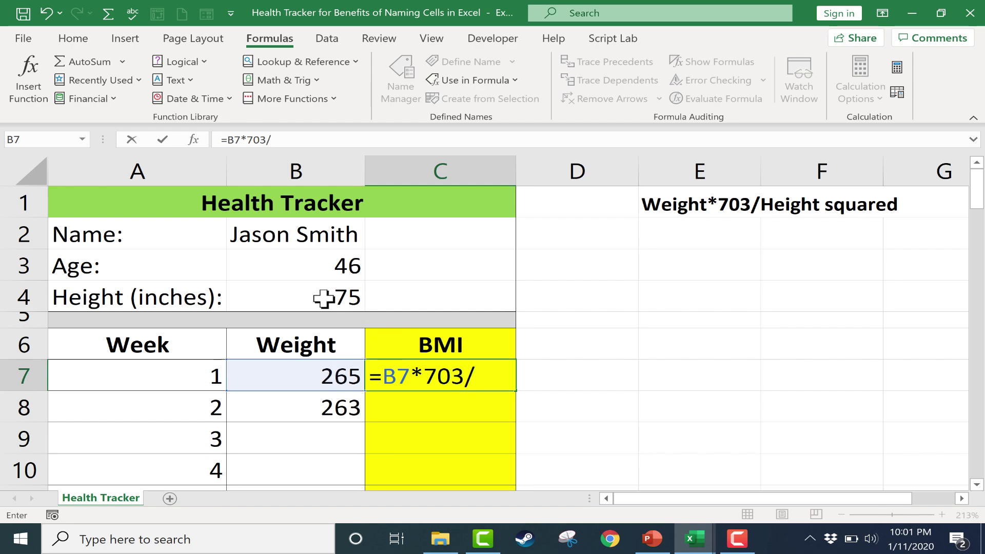
pyautogui.click(324, 298)
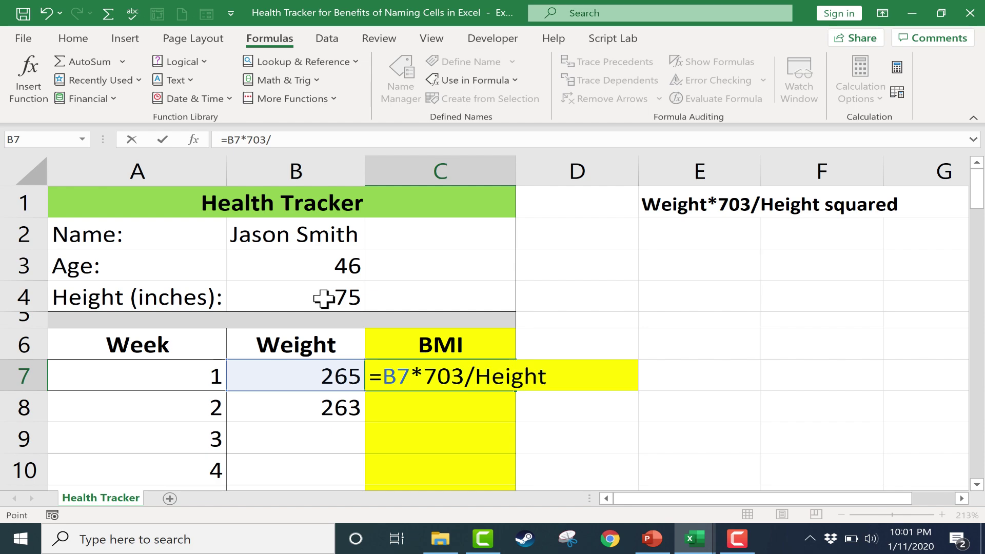
pyautogui.click(479, 384)
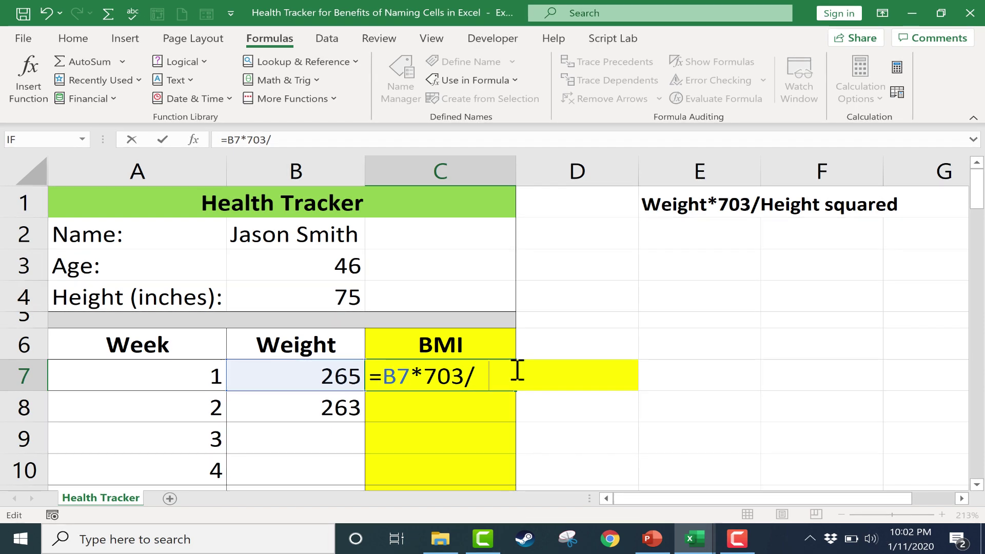
pyautogui.write('hei')
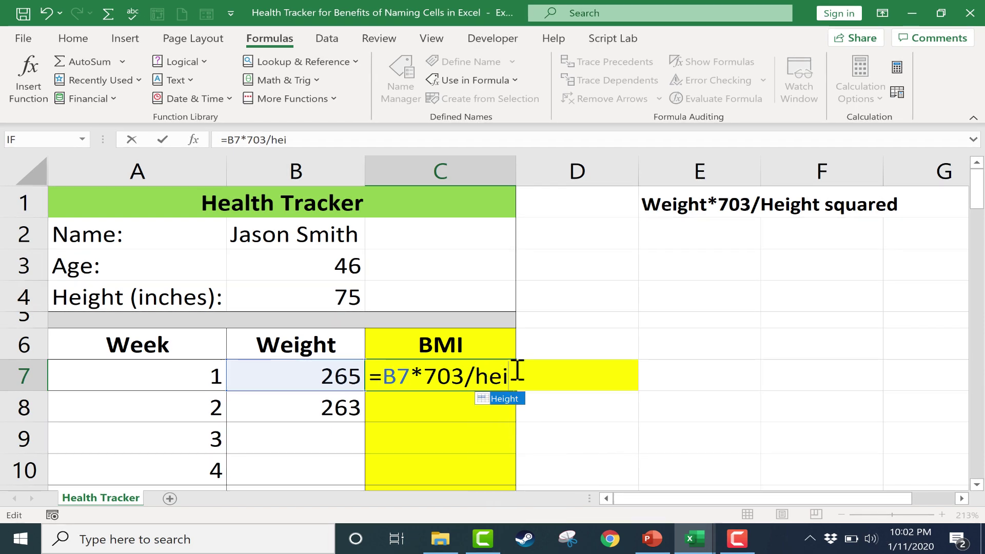
pyautogui.press('BackSpace')
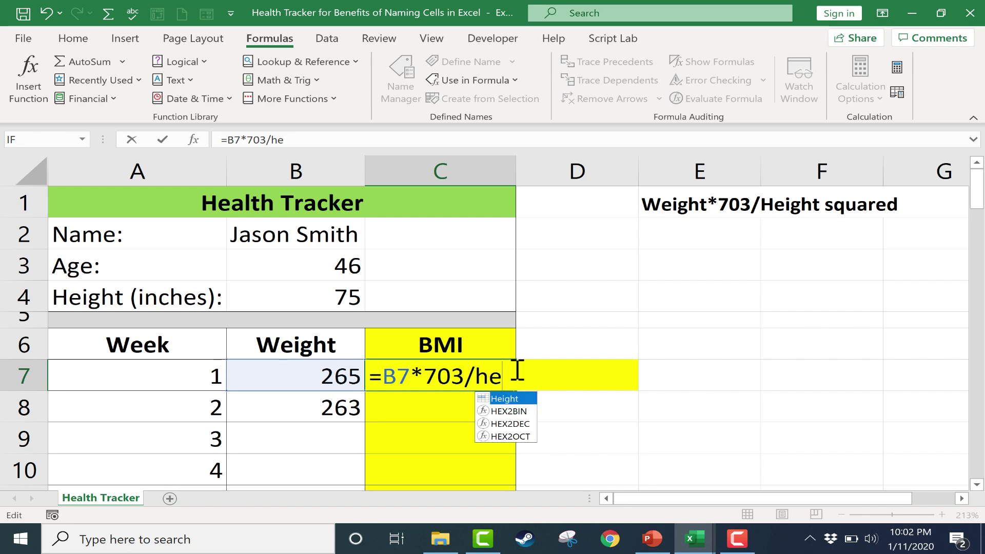
pyautogui.doubleClick(504, 399)
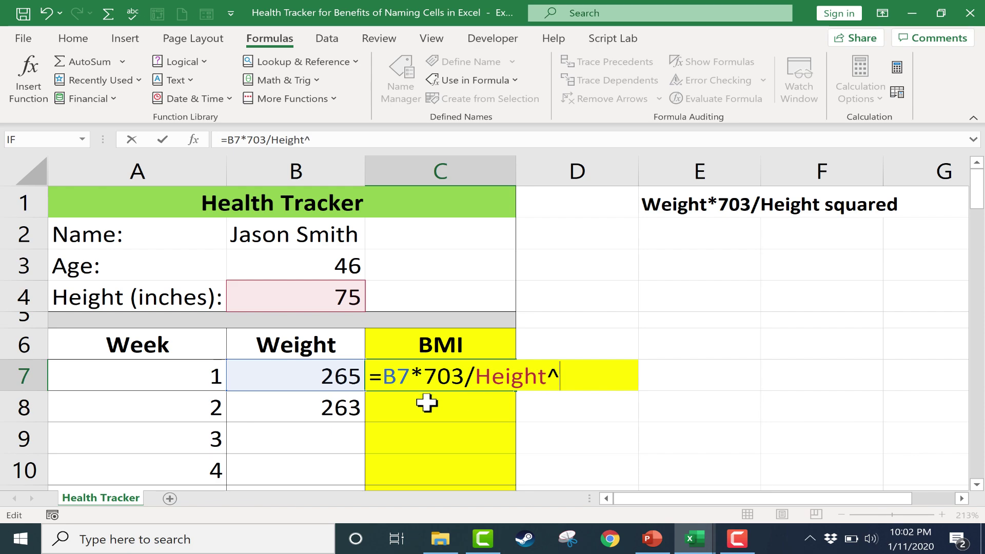
pyautogui.write('^2')
pyautogui.press('Return')
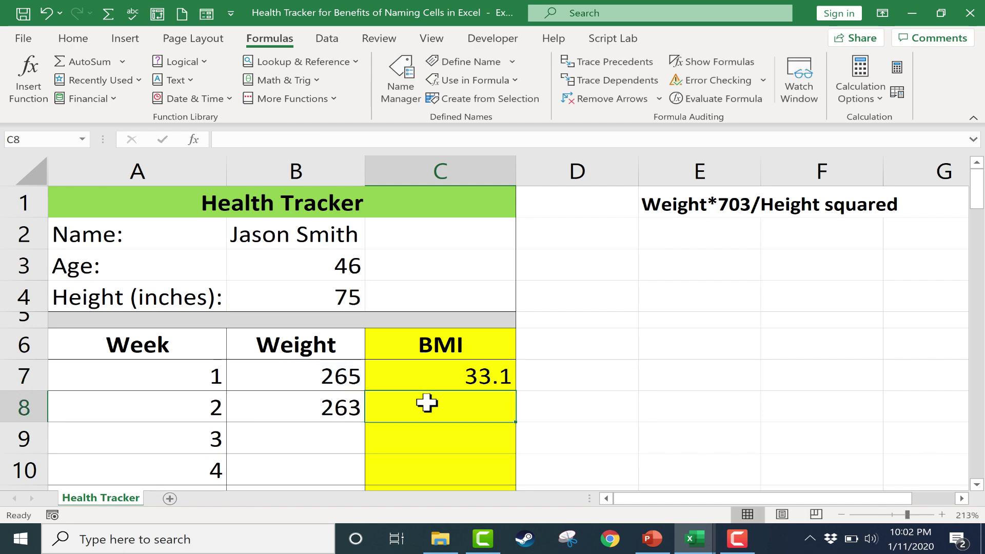
# Fill C7's formula to C8, confirm it uses Height, then fill down to C25
pyautogui.click(505, 386)
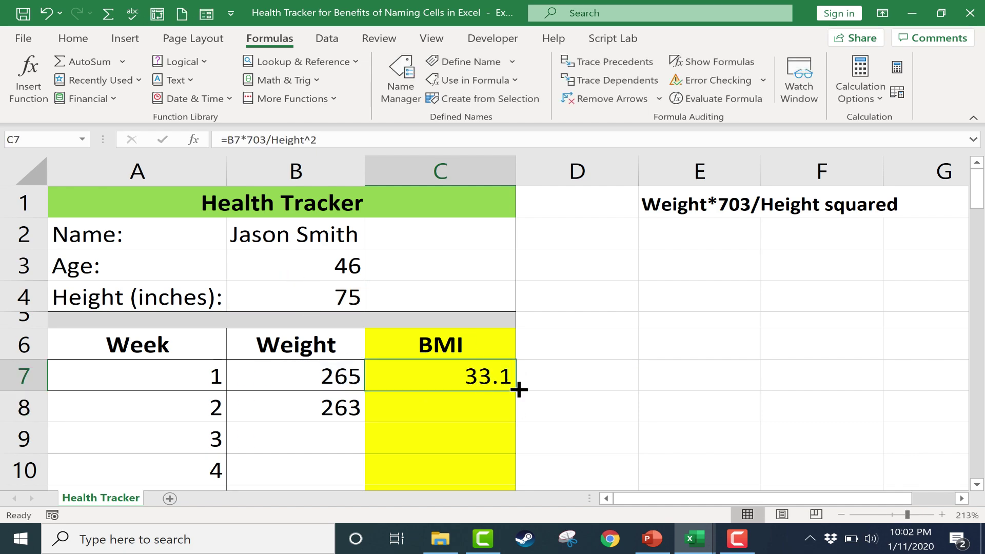
pyautogui.moveTo(518, 390); pyautogui.dragTo(515, 438)
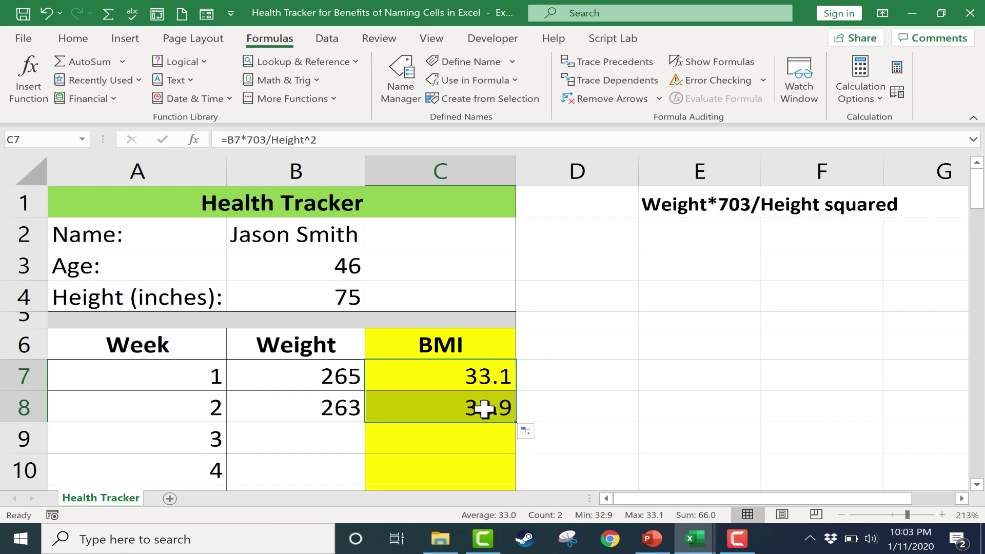
pyautogui.click(485, 406)
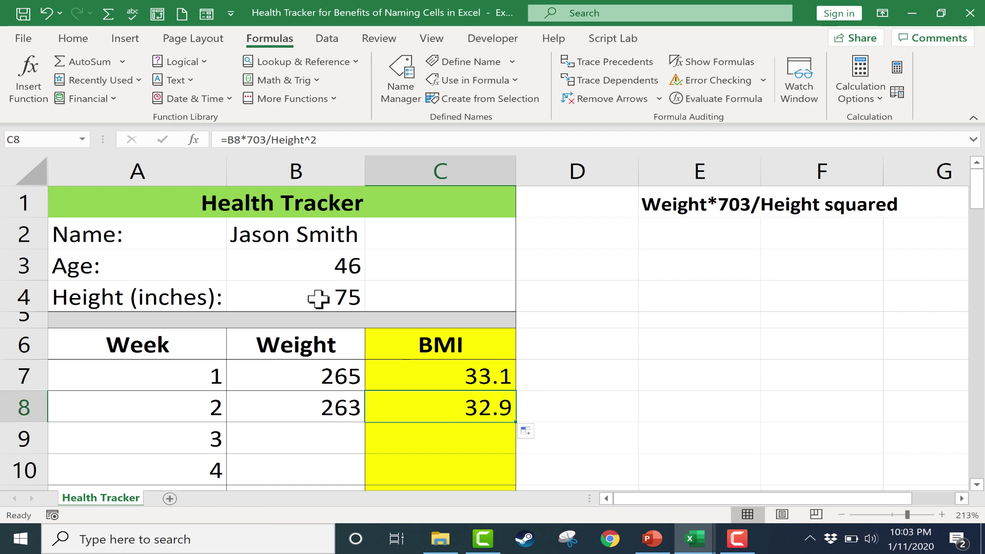
pyautogui.click(340, 299)
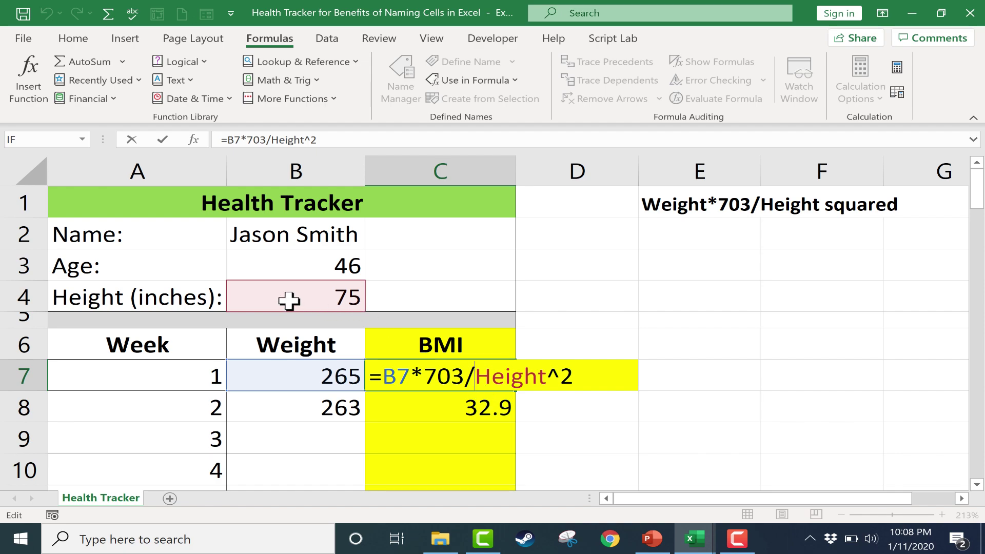
pyautogui.hotkey('ctrl', 'Return')
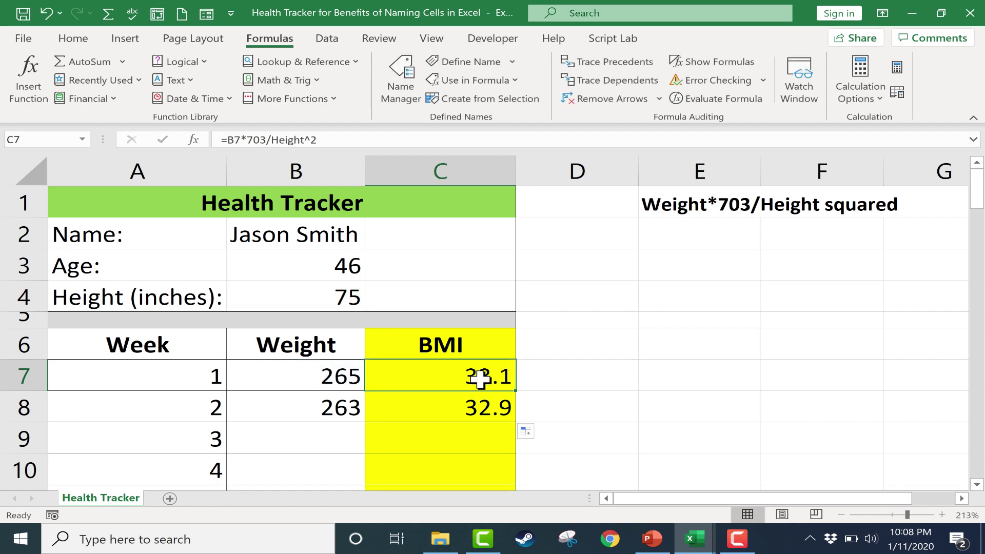
pyautogui.moveTo(521, 391); pyautogui.dragTo(519, 470)
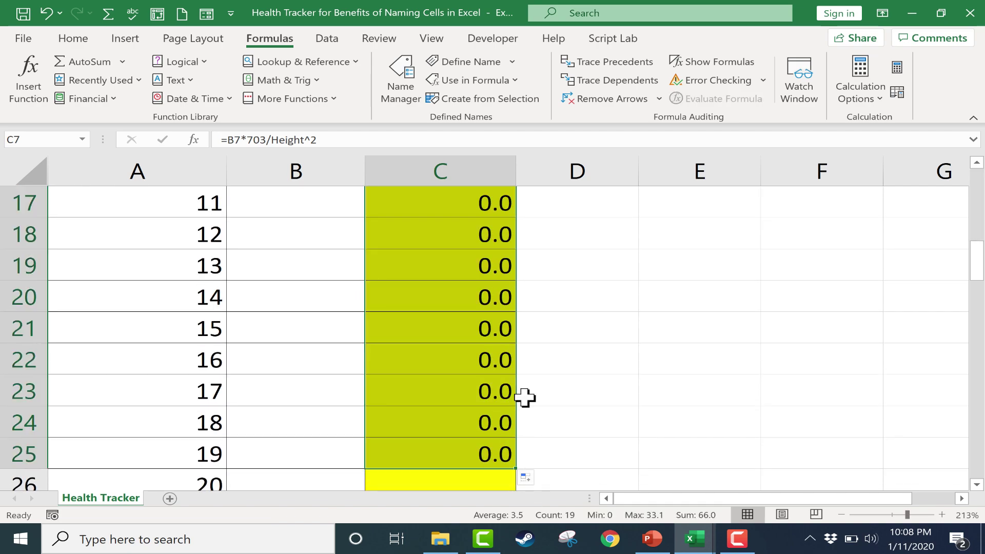
# Enter weights 262 in B9 and 260 in B10 for weeks 3 and 4
pyautogui.scroll(5, 528, 396)
pyautogui.scroll(-1, 390, 369)
pyautogui.click(336, 345)
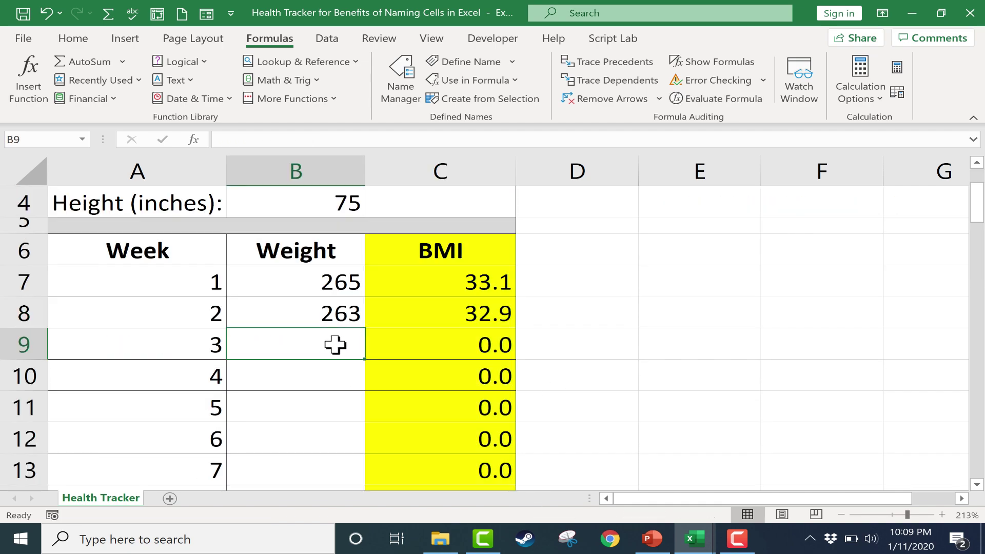
pyautogui.write('262')
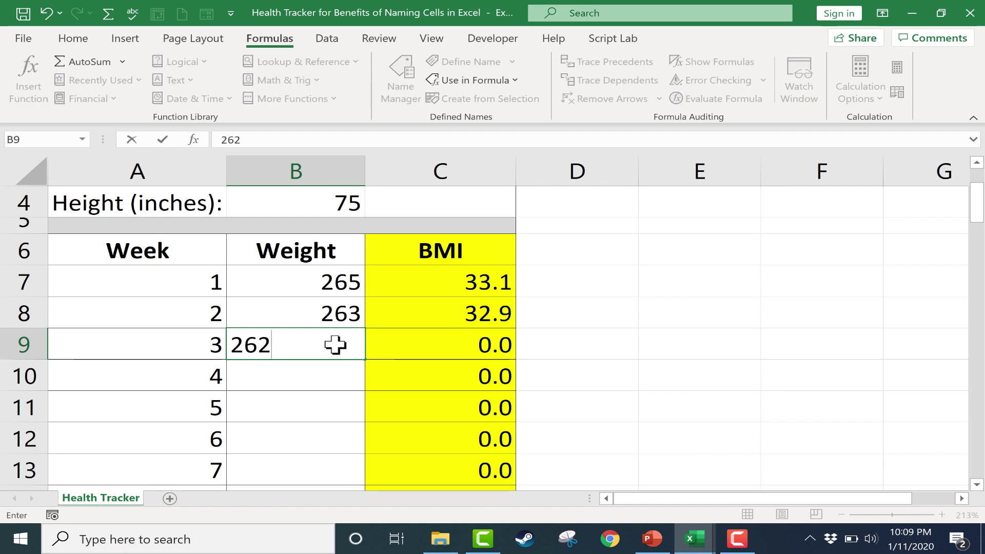
pyautogui.press('Return')
pyautogui.write('260')
pyautogui.press('Return')
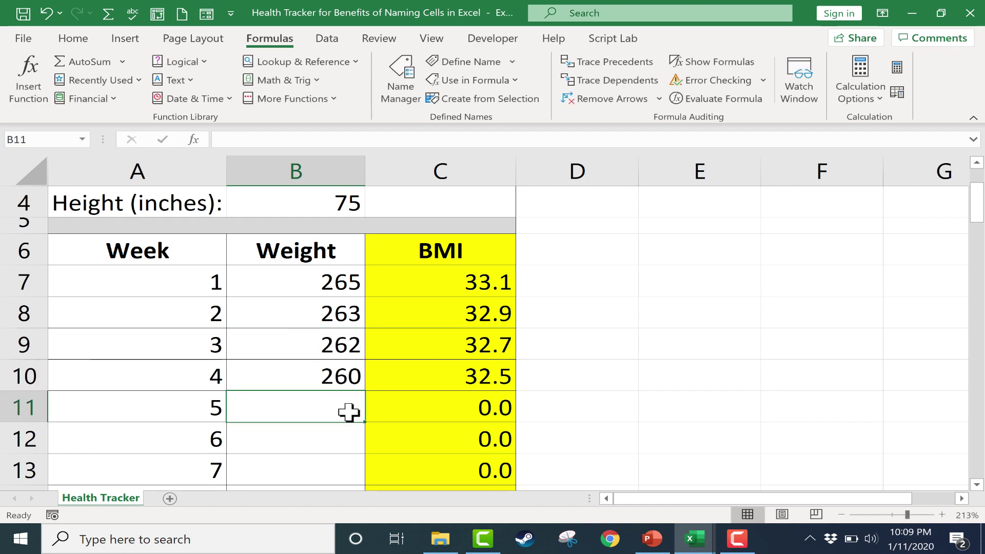
# Inspect the week 4 BMI formula in C10 returning 32.5, then select E6
pyautogui.doubleClick(494, 378)
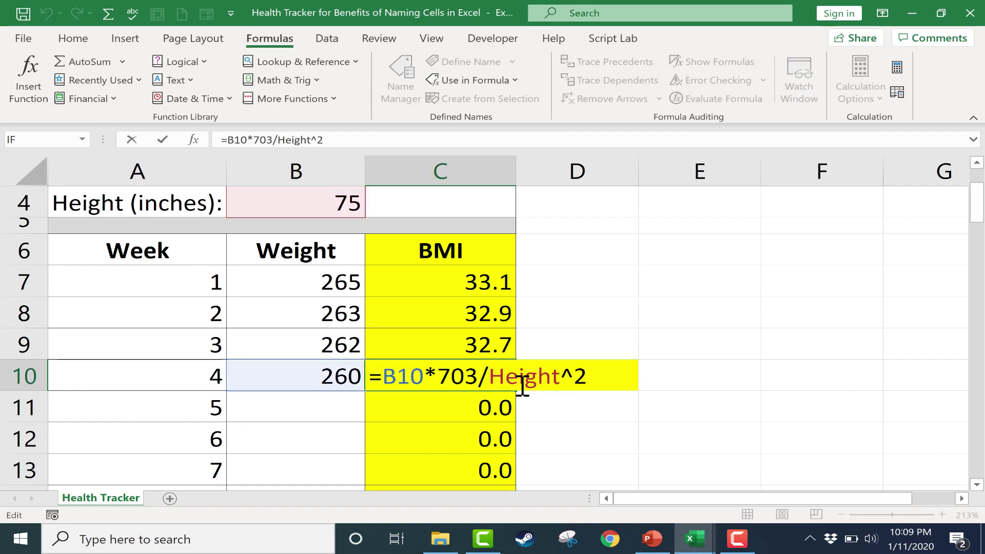
pyautogui.scroll(1, 424, 330)
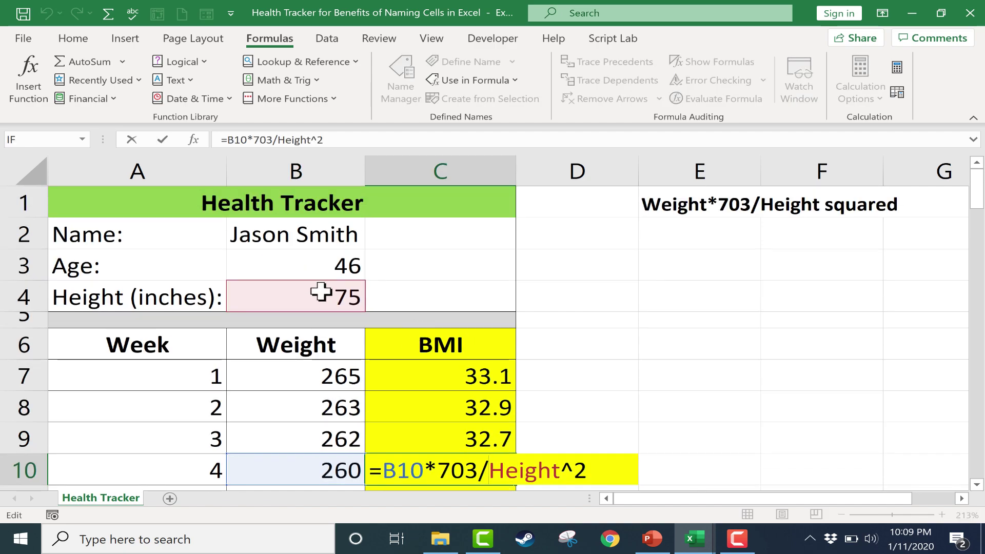
pyautogui.hotkey('ctrl', 'Return')
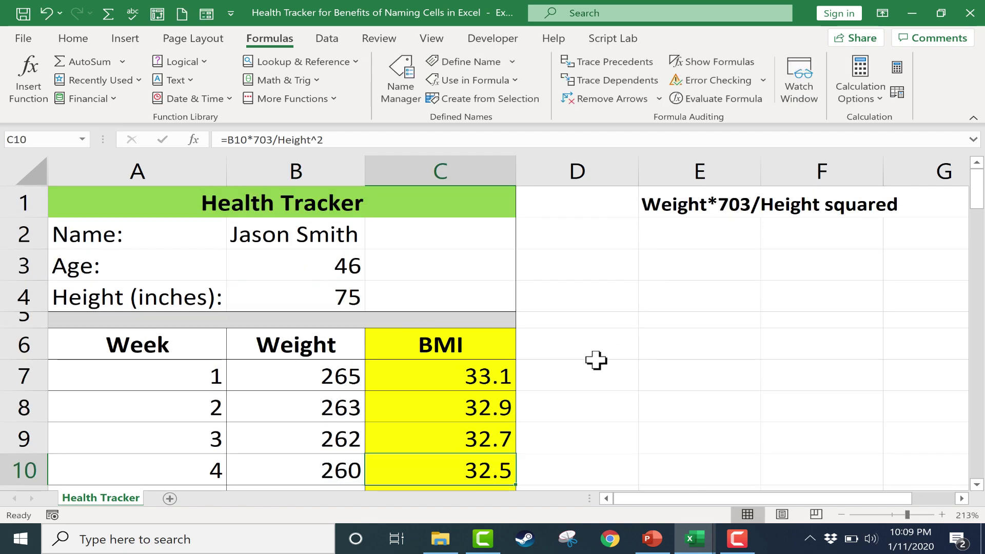
pyautogui.click(667, 347)
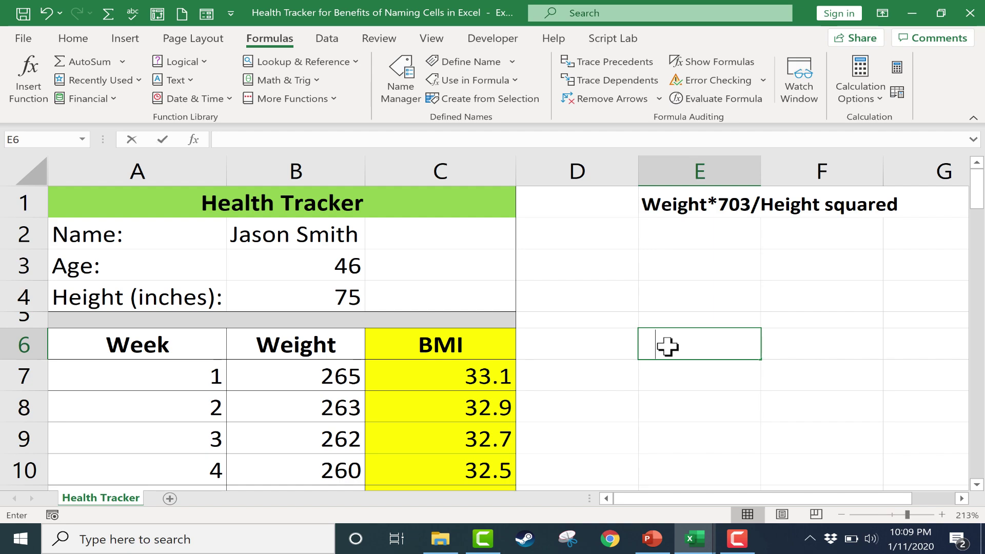
# Enter =Age/Height in E6, inserting Height from the Paste Name list, to get 0.613333
pyautogui.write('=')
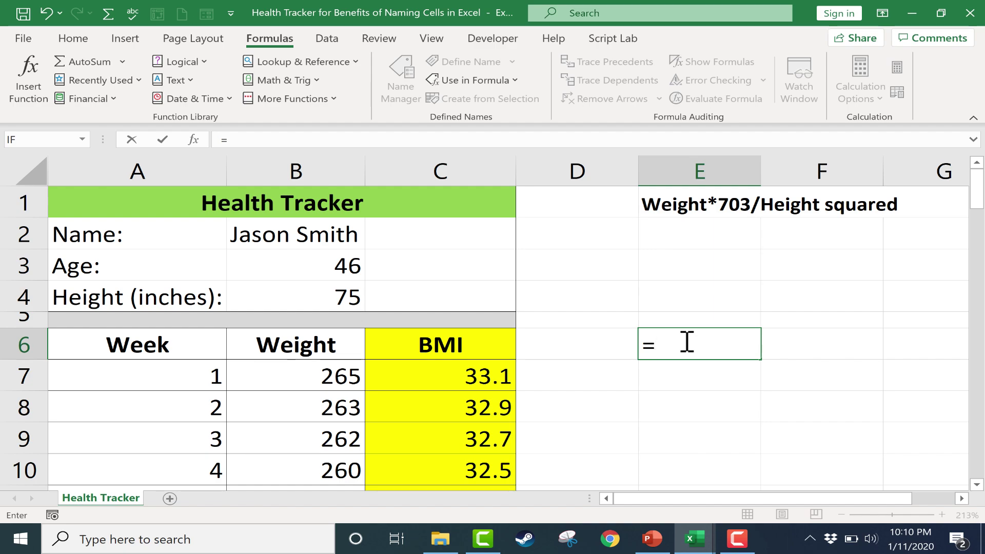
pyautogui.write('age/heig')
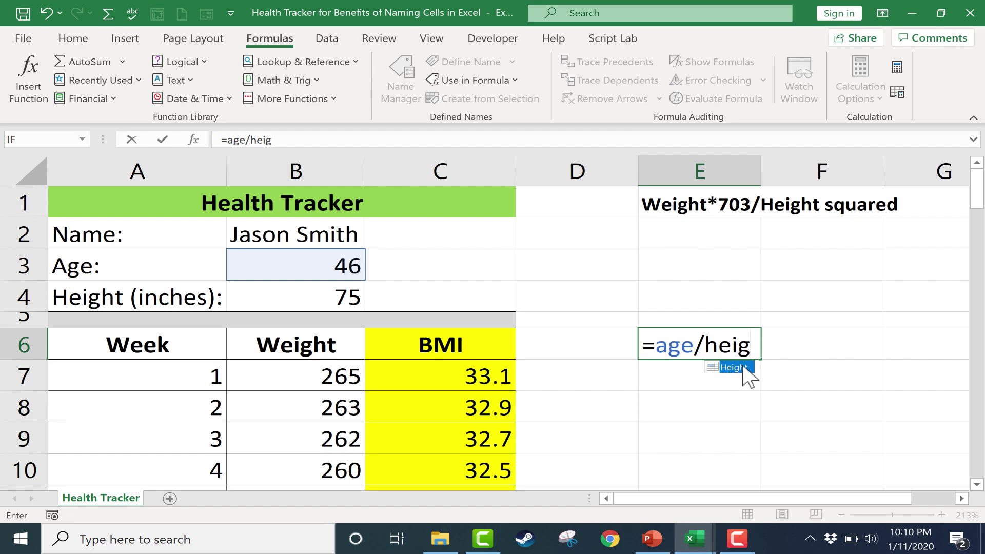
pyautogui.press('BackSpace')
pyautogui.press('BackSpace')
pyautogui.press('BackSpace')
pyautogui.press('BackSpace')
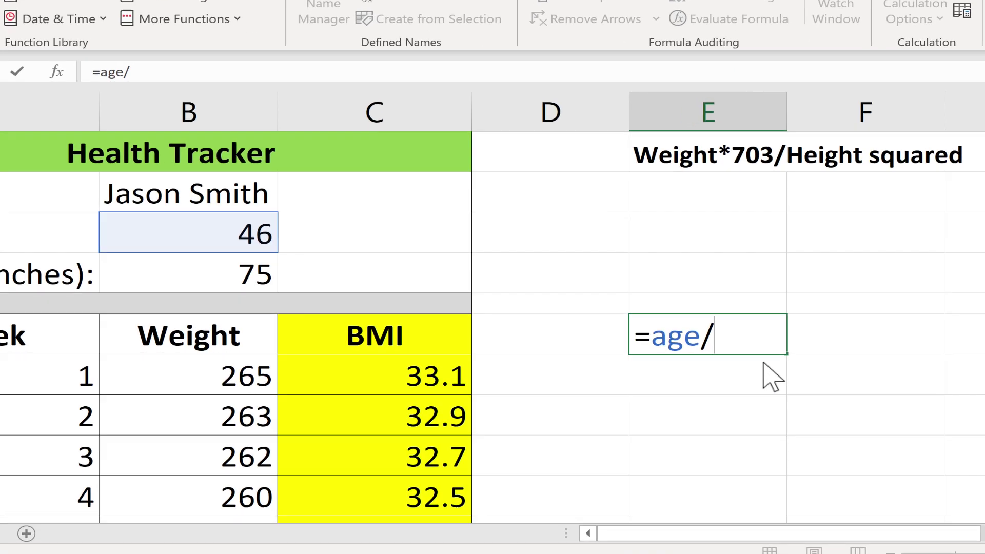
pyautogui.press('F3')
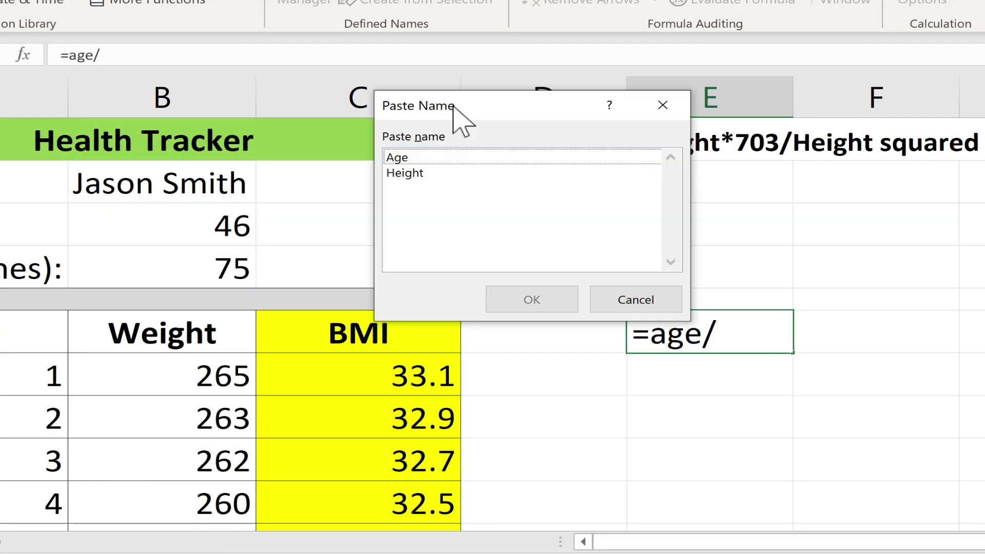
pyautogui.click(404, 158)
pyautogui.click(411, 173)
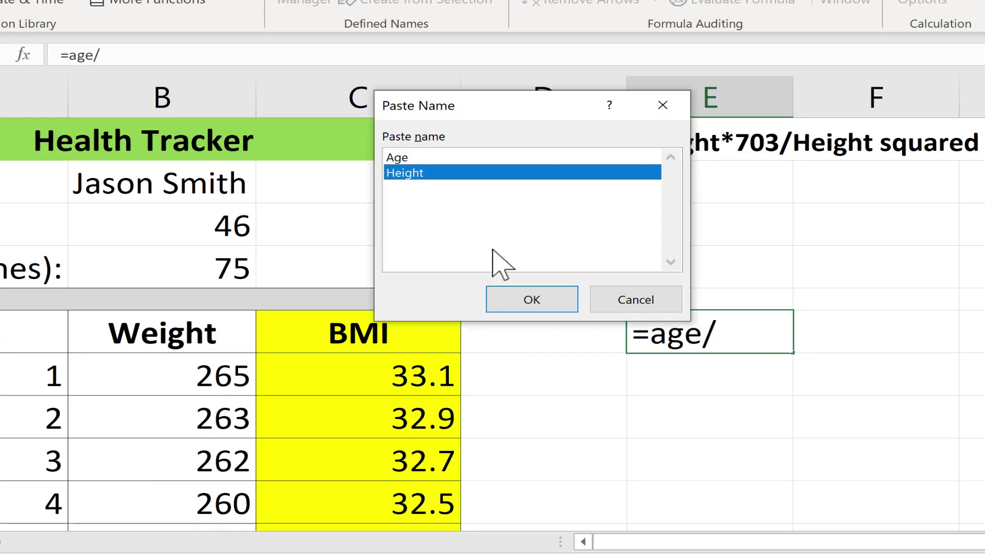
pyautogui.click(541, 307)
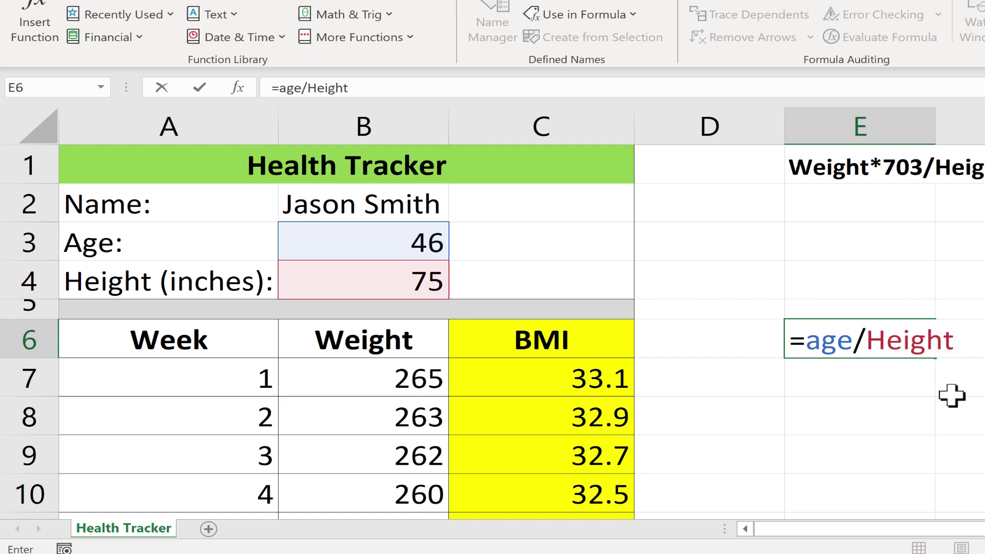
pyautogui.press('Return')
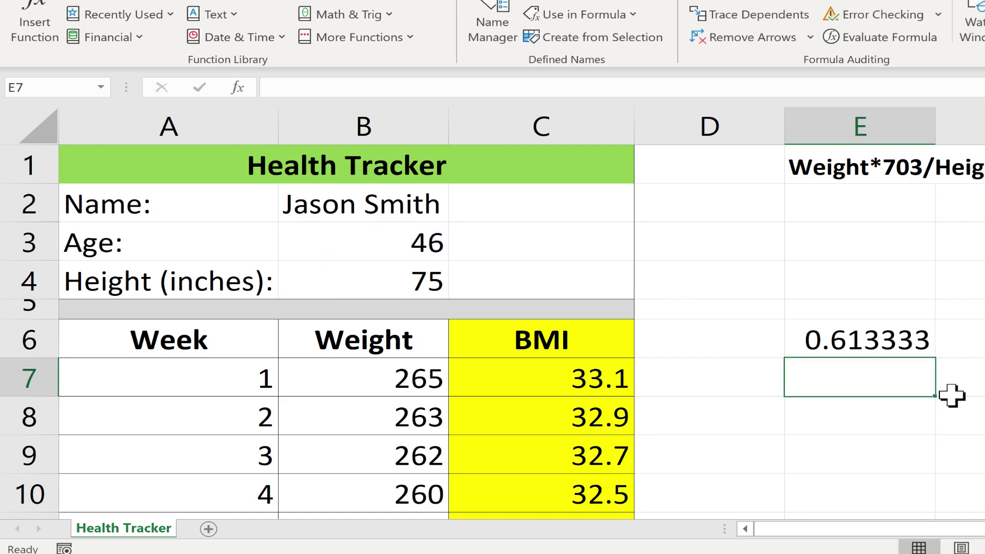
pyautogui.click(822, 339)
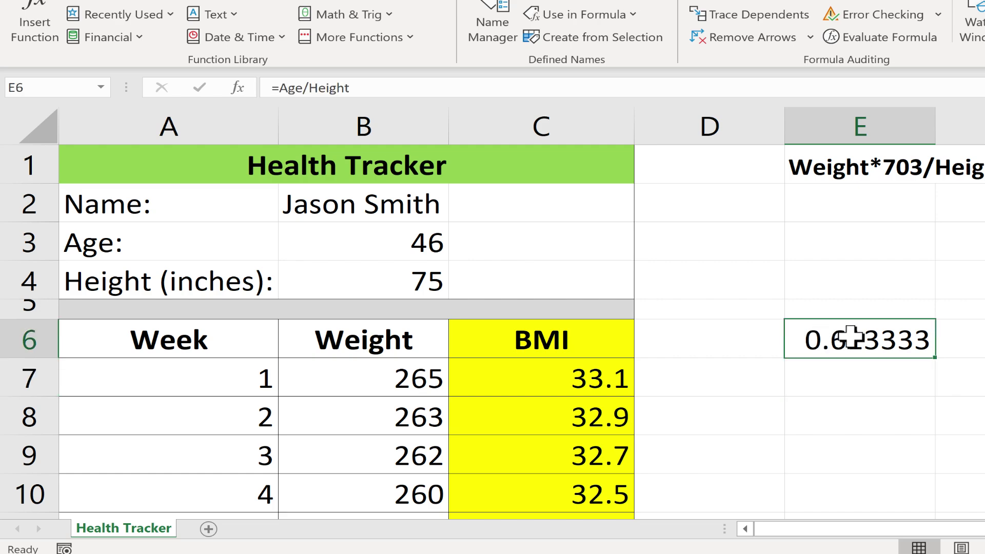
# Define A1:C59 as Health_Tracker, commented 'Tracking sheet for health', via Formulas > Define Name
pyautogui.doubleClick(848, 337)
pyautogui.click(807, 416)
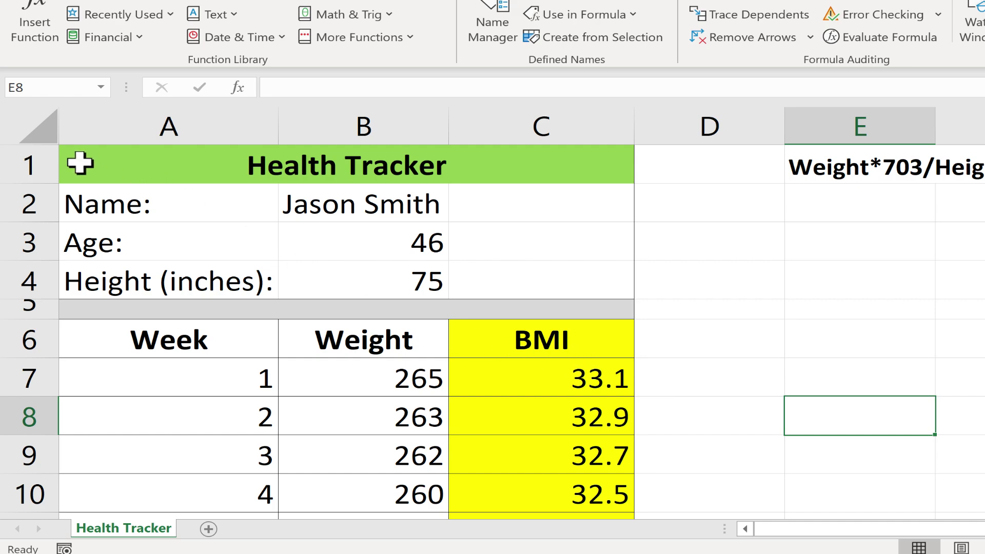
pyautogui.moveTo(81, 164); pyautogui.dragTo(486, 211)
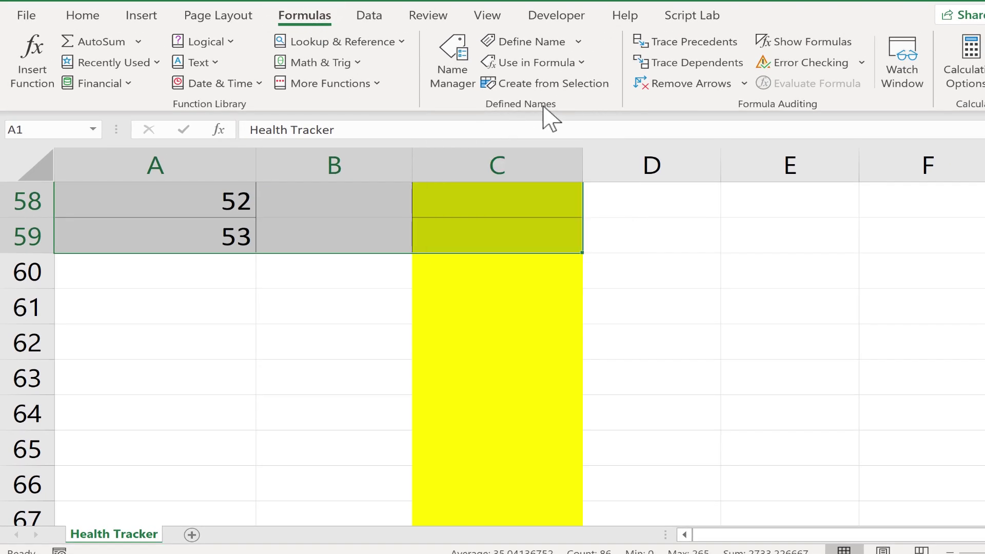
pyautogui.click(577, 42)
pyautogui.click(545, 69)
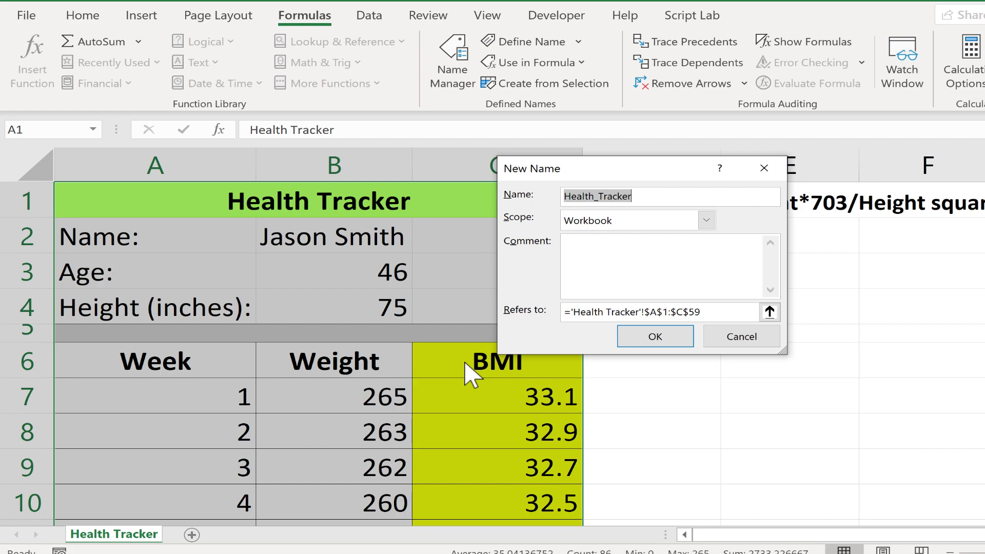
pyautogui.click(620, 256)
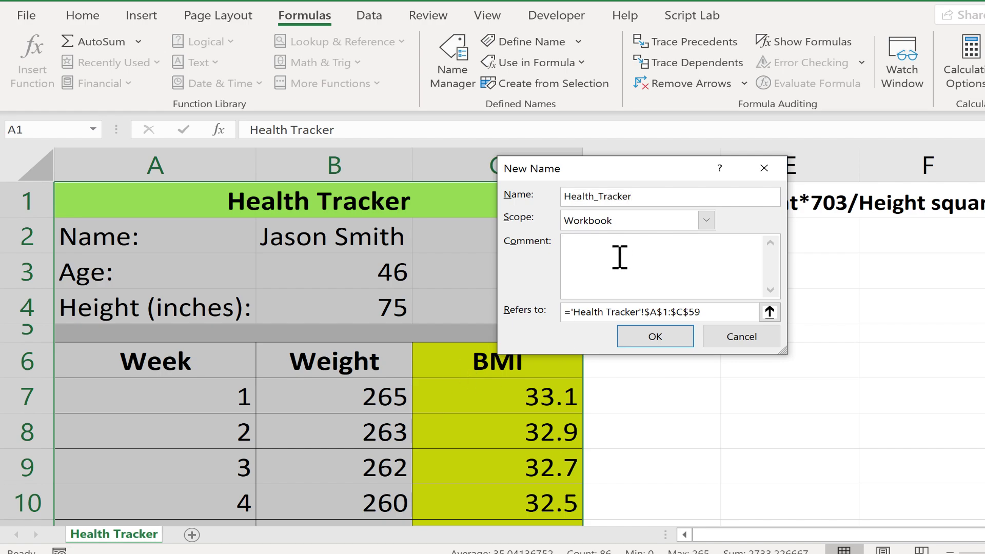
pyautogui.write('Tracking sheet for health')
pyautogui.click(659, 338)
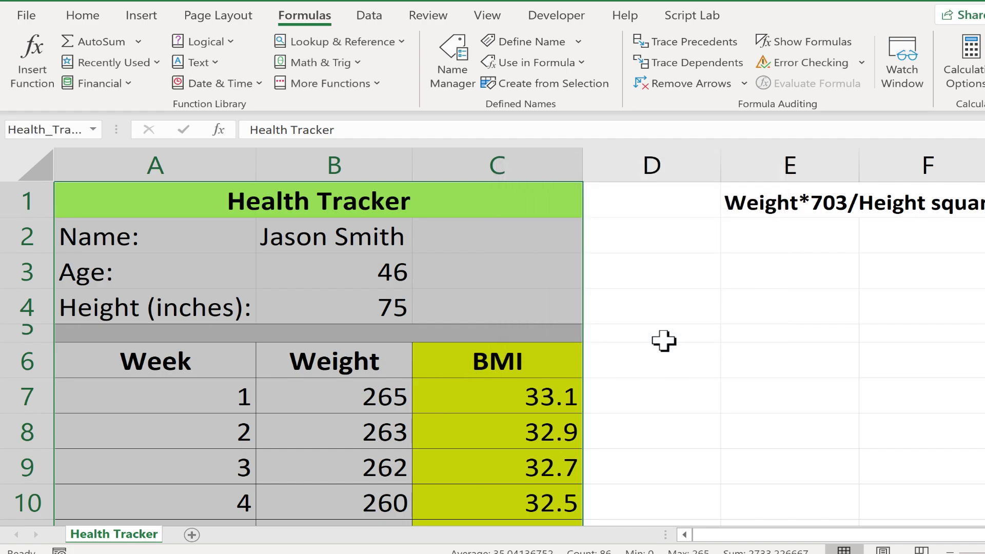
pyautogui.click(794, 395)
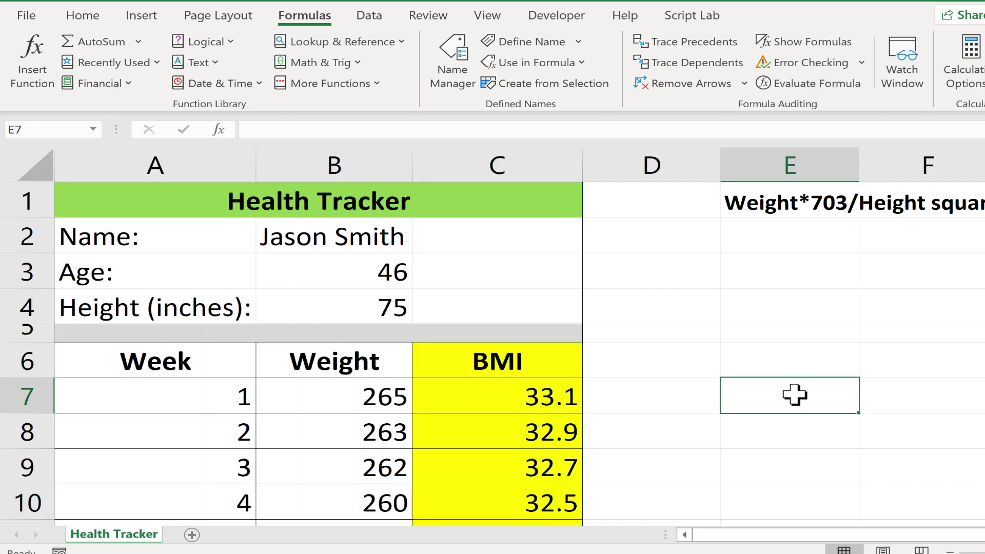
pyautogui.write('=')
pyautogui.press('F2')
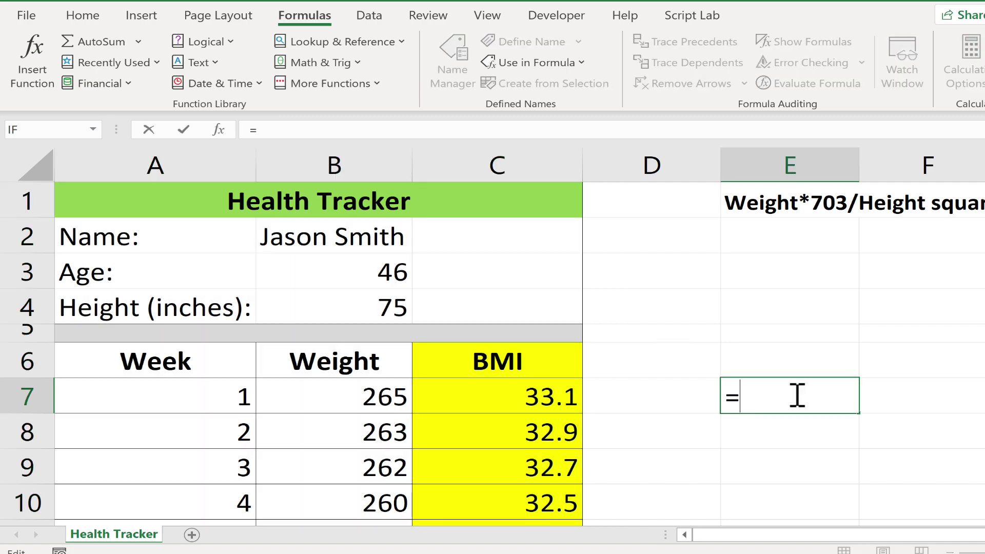
pyautogui.write('sum(heal')
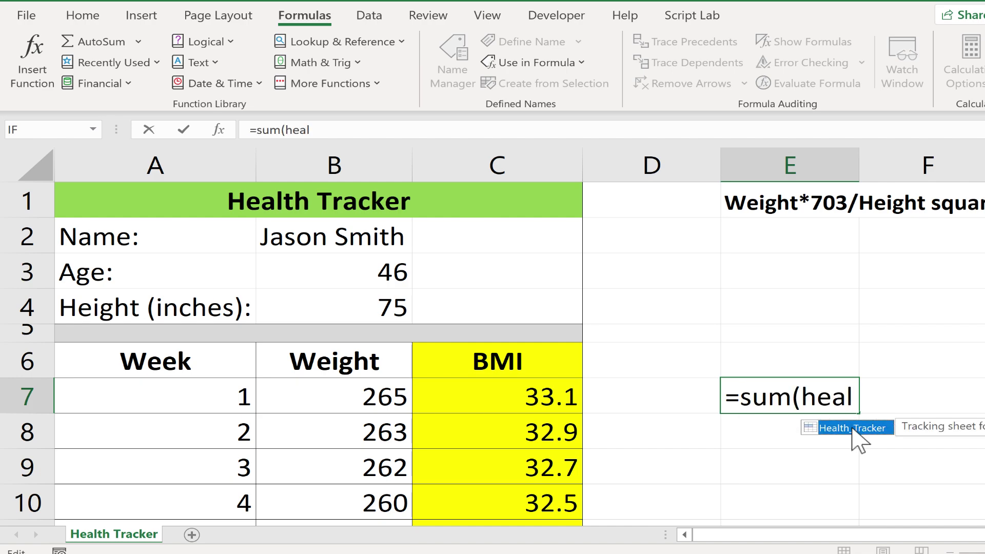
pyautogui.doubleClick(851, 428)
pyautogui.press('Return')
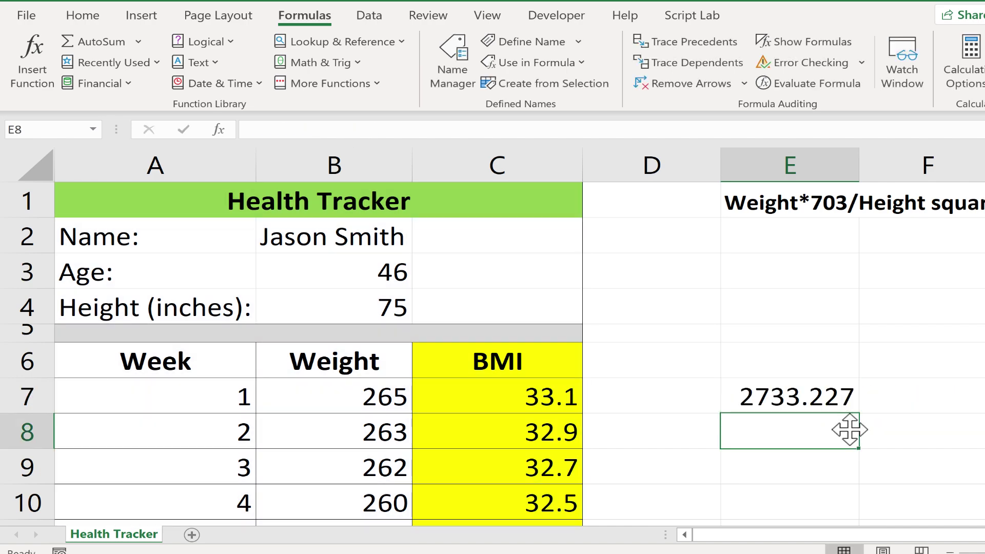
pyautogui.click(821, 401)
pyautogui.press('BackSpace')
pyautogui.press('Return')
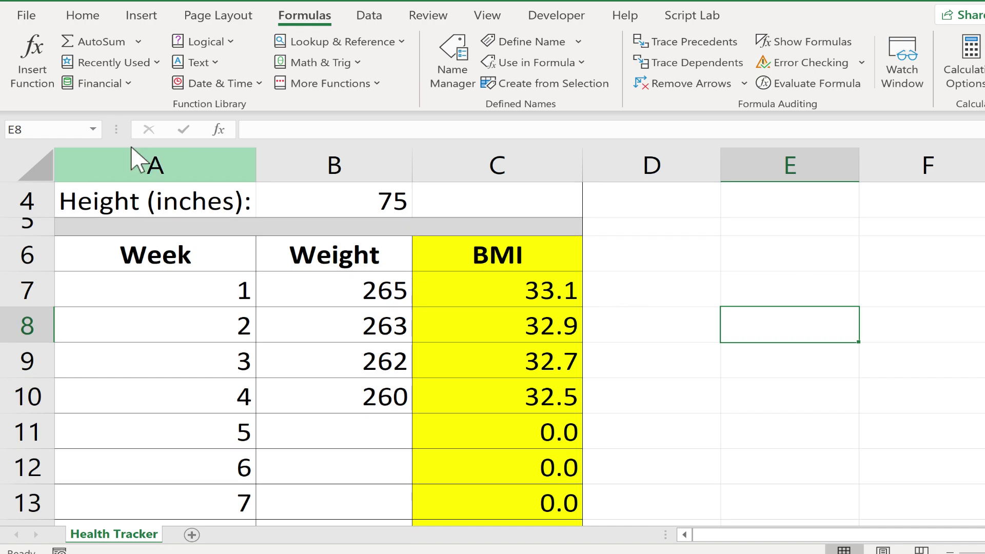
# Select Health_Tracker from the Name Box and set the print setting to Print Selection
pyautogui.click(94, 128)
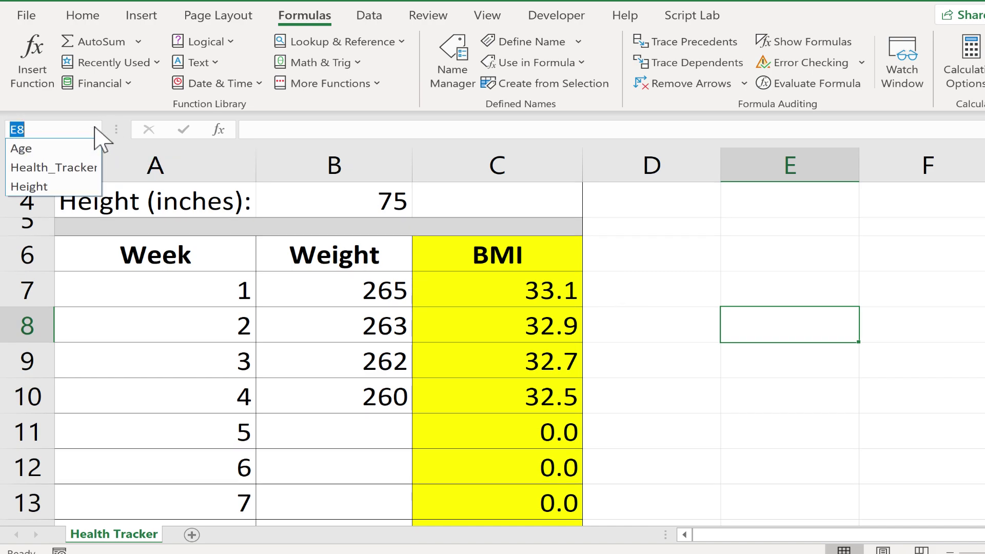
pyautogui.click(71, 168)
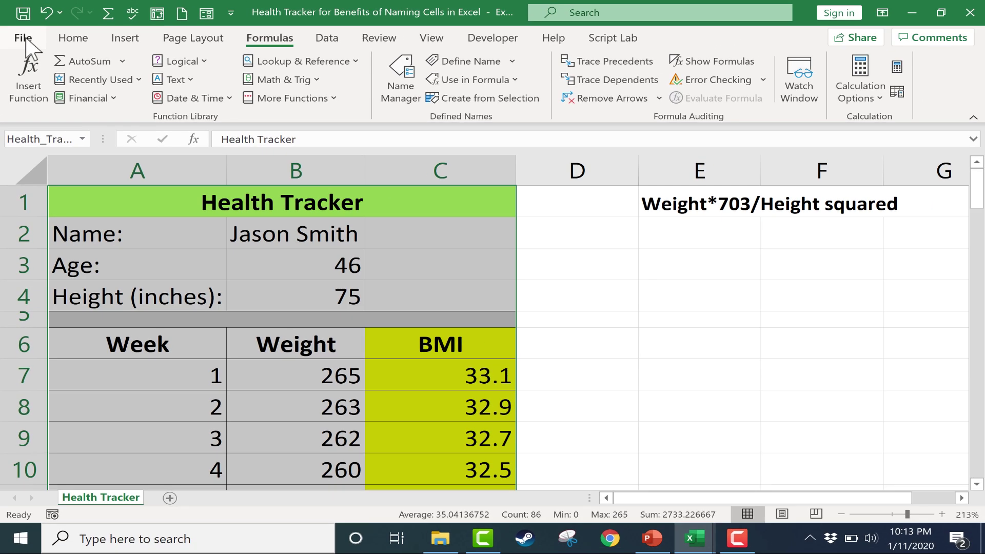
pyautogui.click(26, 15)
pyautogui.click(51, 272)
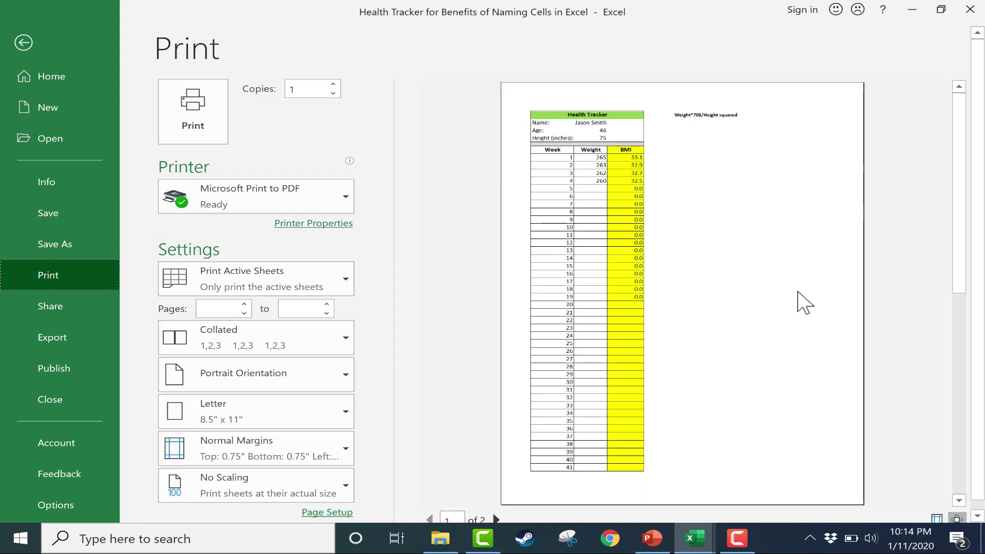
pyautogui.click(342, 283)
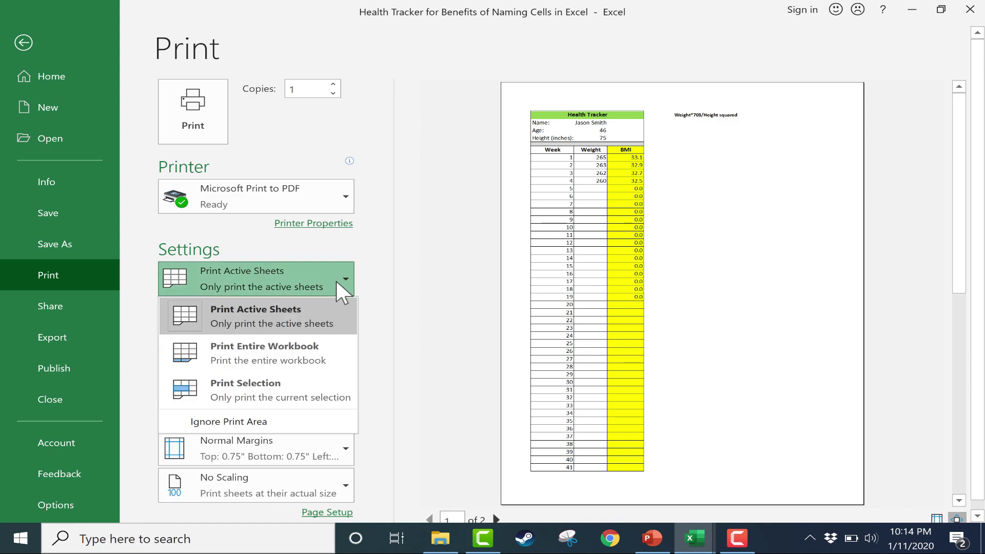
pyautogui.click(299, 380)
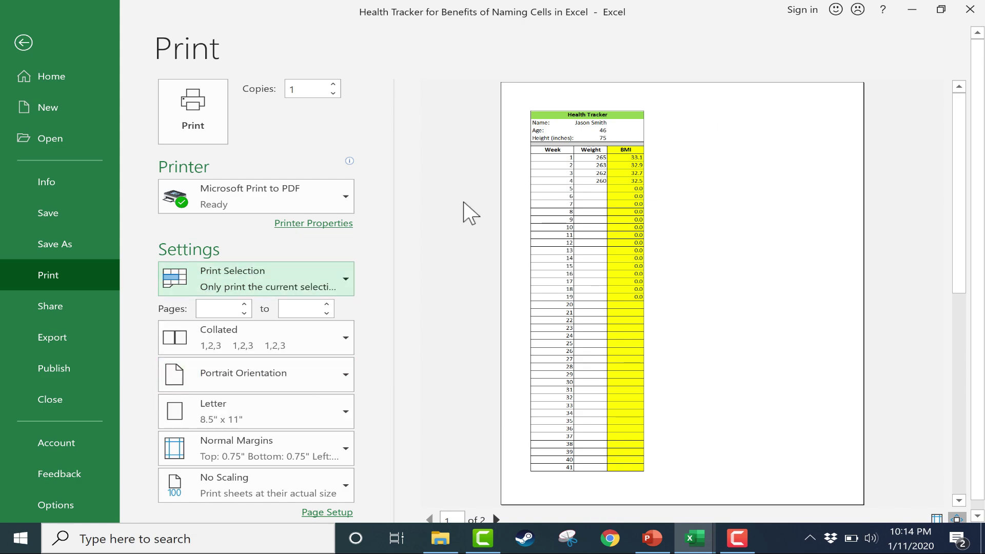
# Back on the sheet, reselect the Health_Tracker range from the Name Box
pyautogui.click(23, 43)
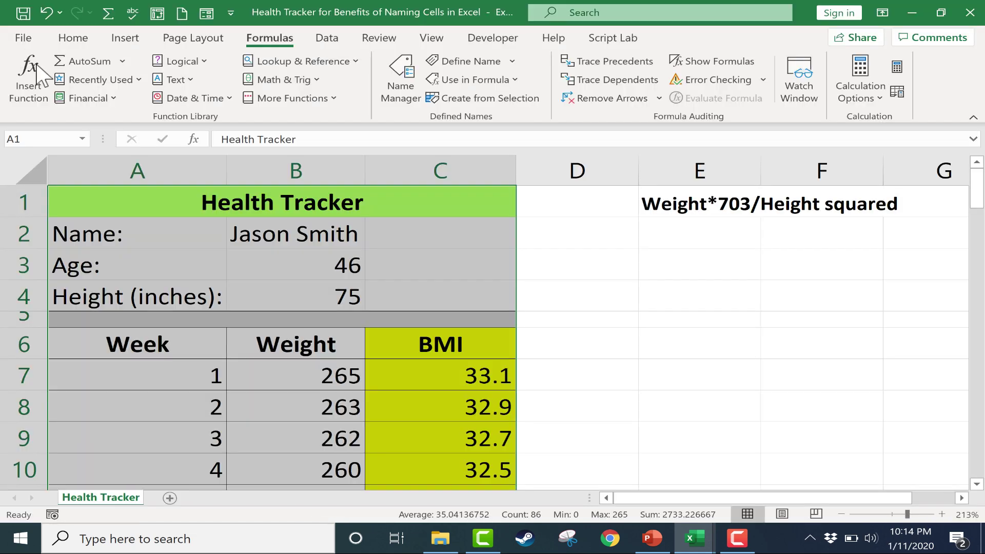
pyautogui.click(564, 264)
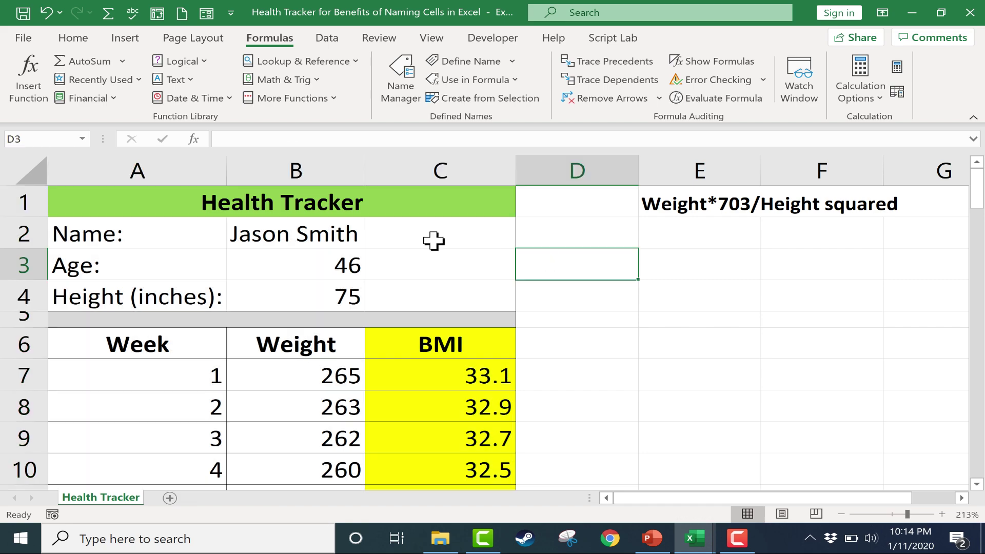
pyautogui.click(82, 138)
pyautogui.click(54, 171)
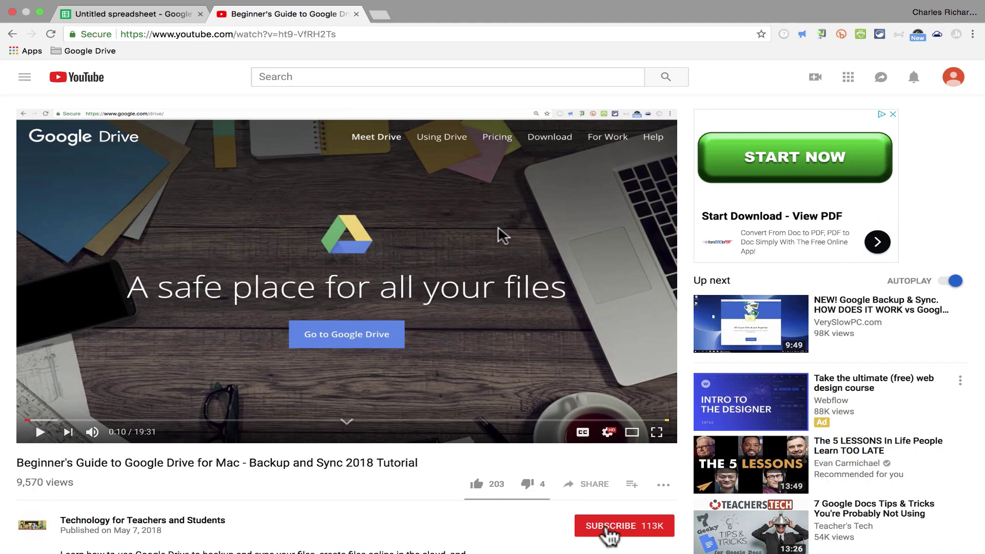
# Subscribe to Technology for Teachers and Students and switch on the bell for new-video notifications
pyautogui.click(605, 529)
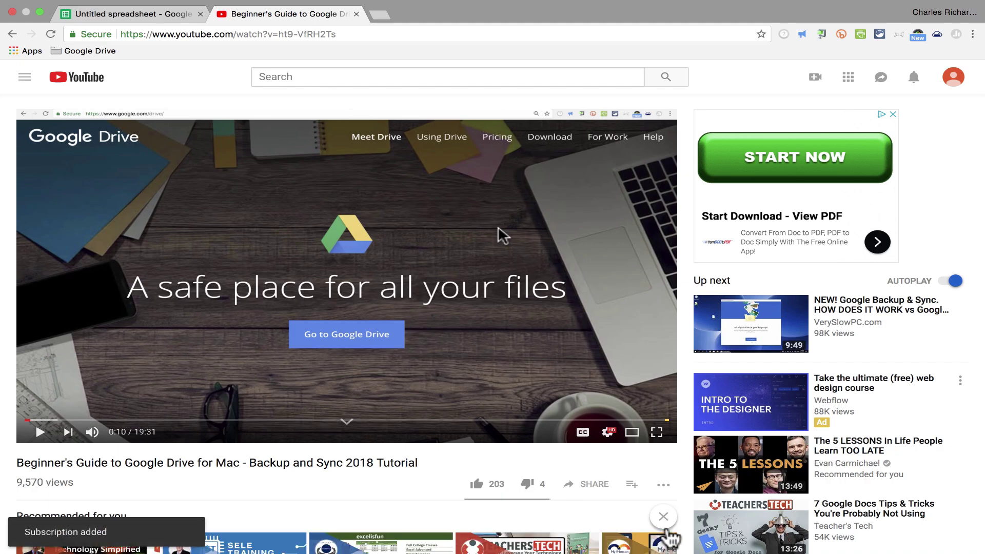
pyautogui.scroll(-5, 654, 482)
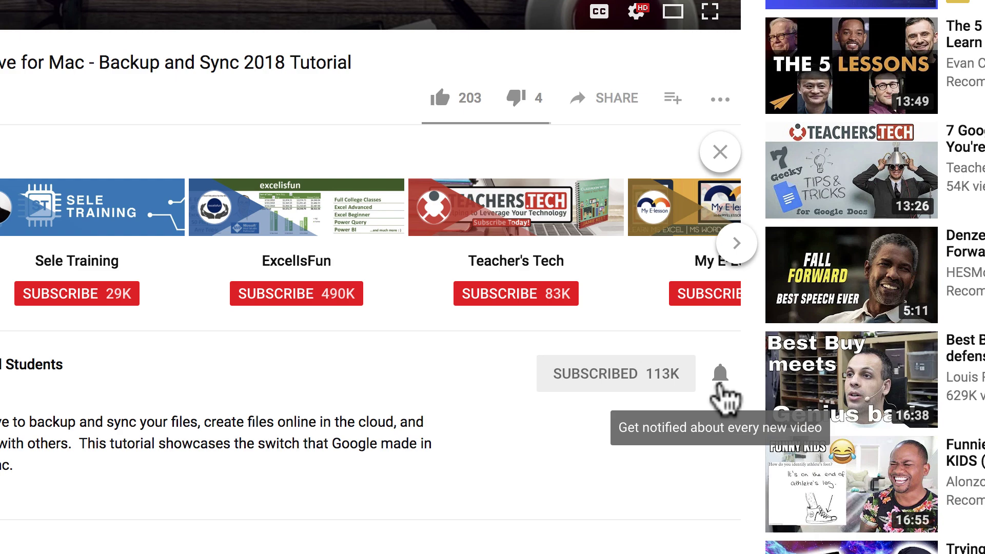
pyautogui.click(718, 386)
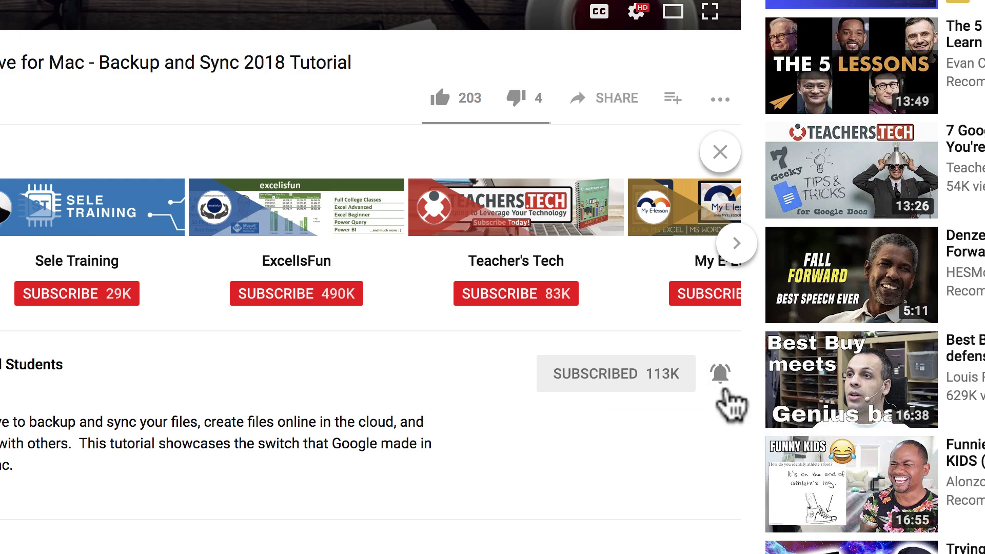